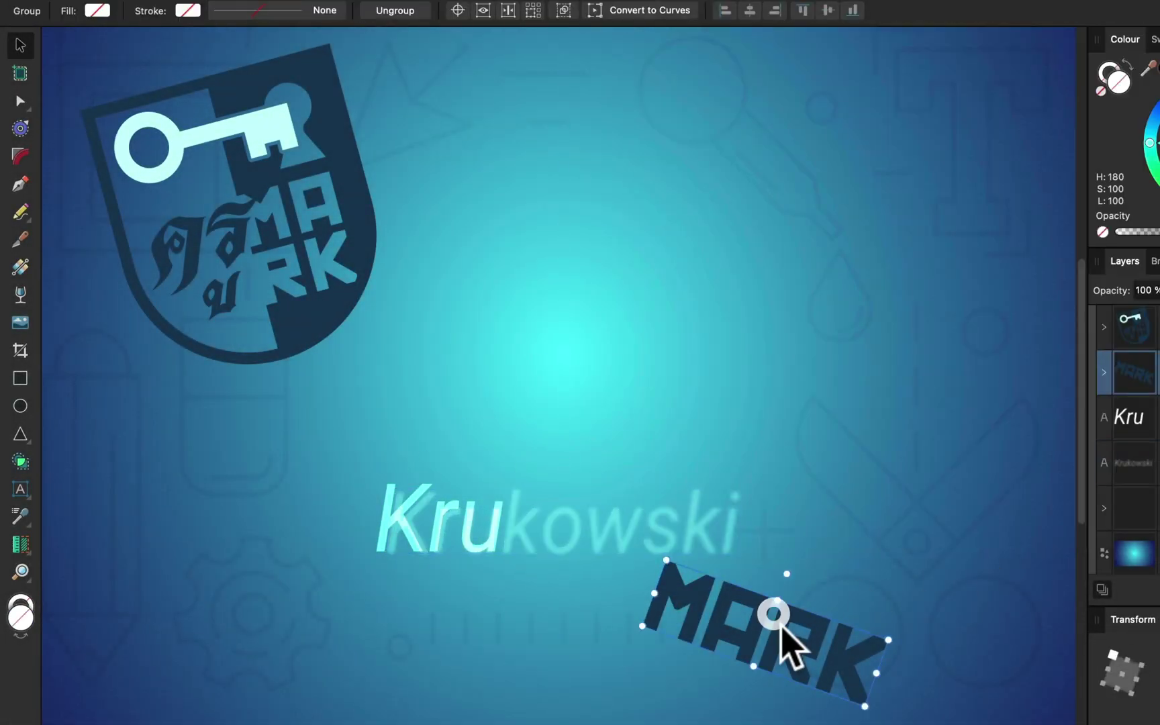
Step: Switch to the untitled document holding the Ellipse and wavy Star shapes
{"action": "left_click_drag", "start_coordinate": [777, 621], "coordinate": [656, 572]}
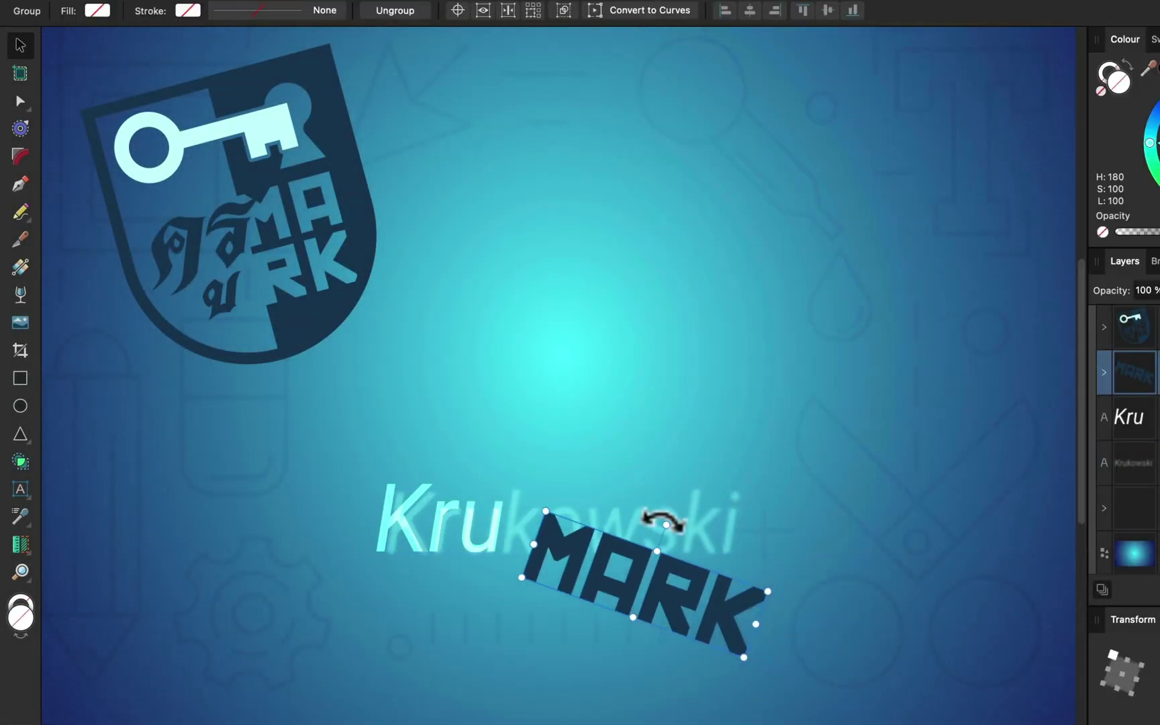
{"action": "left_click_drag", "start_coordinate": [666, 524], "coordinate": [686, 589]}
{"action": "mouse_move", "coordinate": [344, 299]}
{"action": "left_mouse_down"}
{"action": "mouse_move", "coordinate": [593, 380]}
{"action": "mouse_move", "coordinate": [545, 118]}
{"action": "left_mouse_up"}
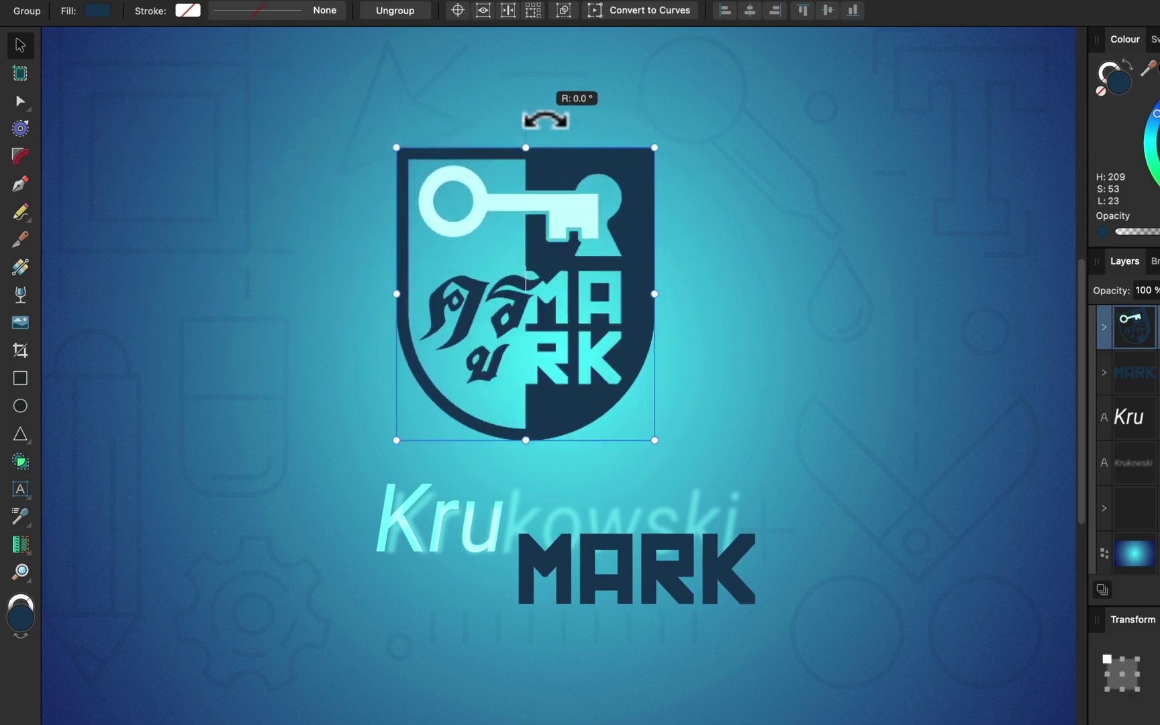
{"action": "left_click_drag", "start_coordinate": [623, 183], "coordinate": [662, 209]}
{"action": "left_click", "coordinate": [741, 233]}
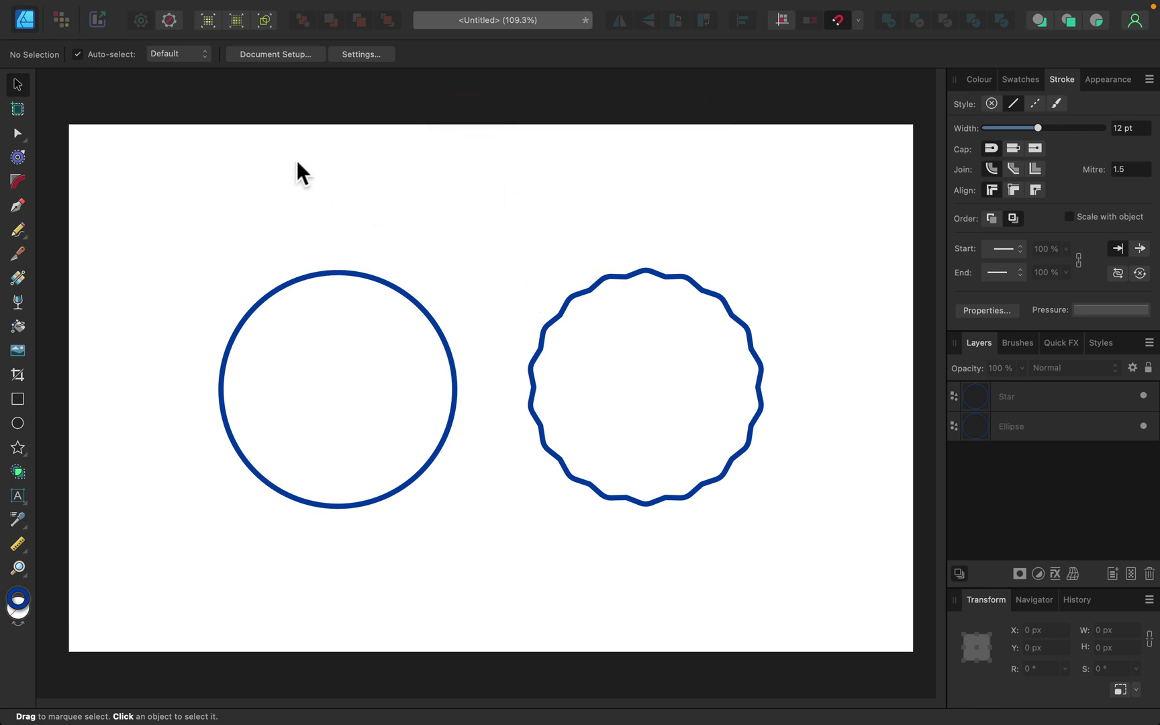
{"action": "mouse_move", "coordinate": [163, 201]}
{"action": "left_mouse_down"}
{"action": "mouse_move", "coordinate": [331, 345]}
{"action": "mouse_move", "coordinate": [479, 112]}
{"action": "left_mouse_up"}
{"action": "left_click", "coordinate": [631, 271]}
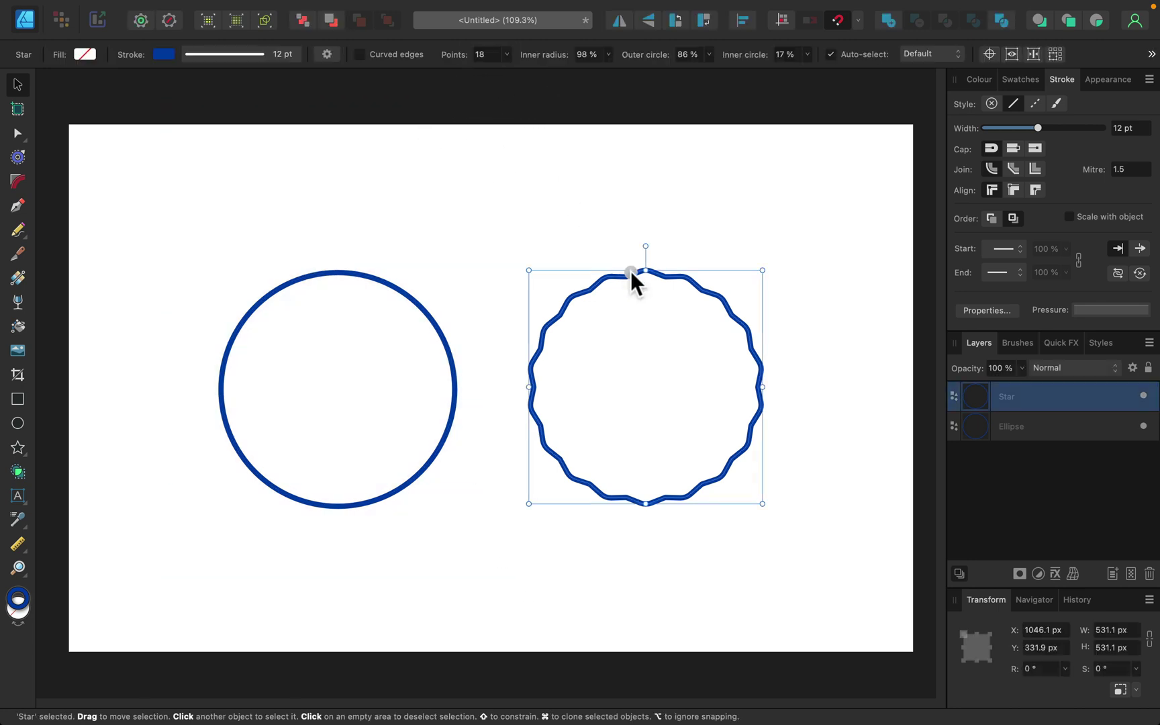
{"action": "left_click", "coordinate": [769, 209]}
{"action": "left_click", "coordinate": [707, 291]}
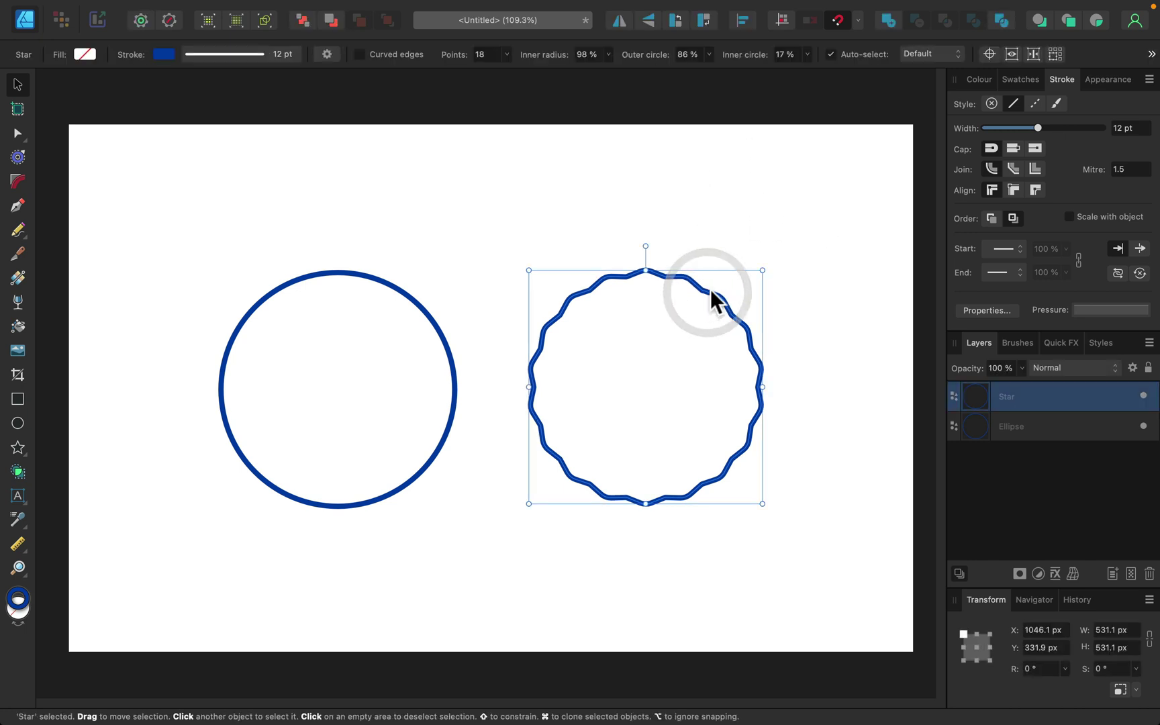
{"action": "left_click", "coordinate": [786, 235]}
{"action": "left_click_drag", "start_coordinate": [801, 225], "coordinate": [511, 560]}
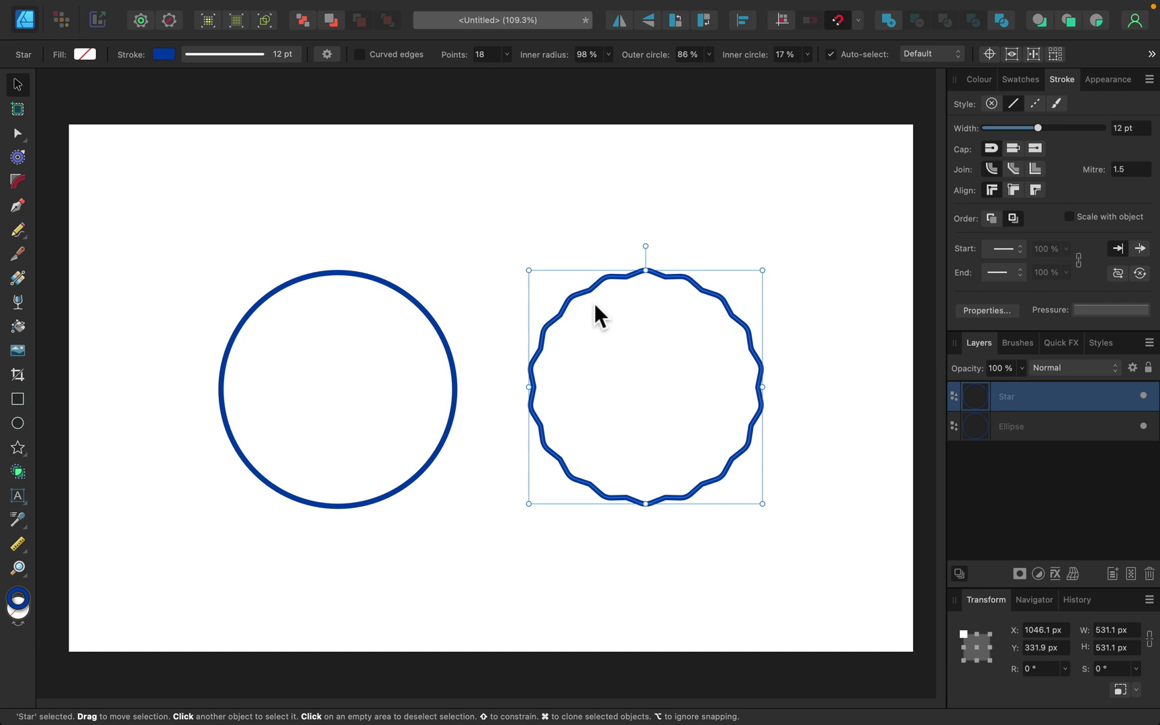
Step: Delete both circles and draw a perfect circle on the left of the page
{"action": "key", "text": "BackSpace"}
{"action": "key", "text": "BackSpace"}
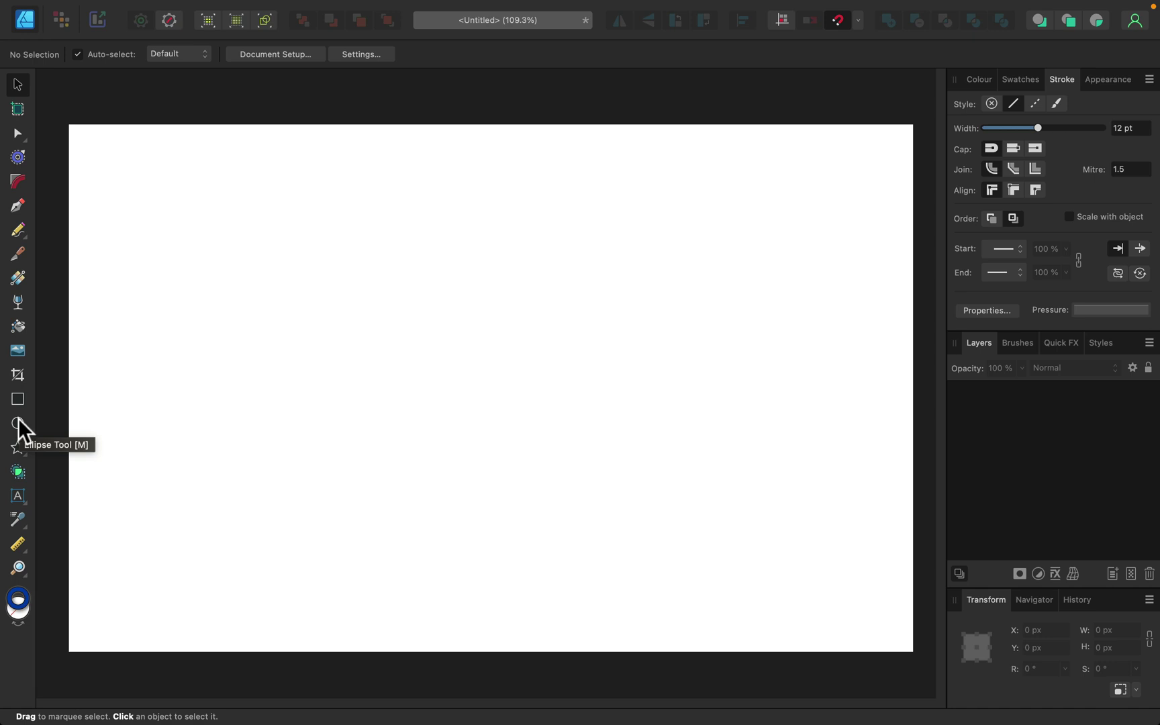
{"action": "left_click", "coordinate": [18, 422]}
{"action": "left_click_drag", "start_coordinate": [169, 263], "coordinate": [473, 438]}
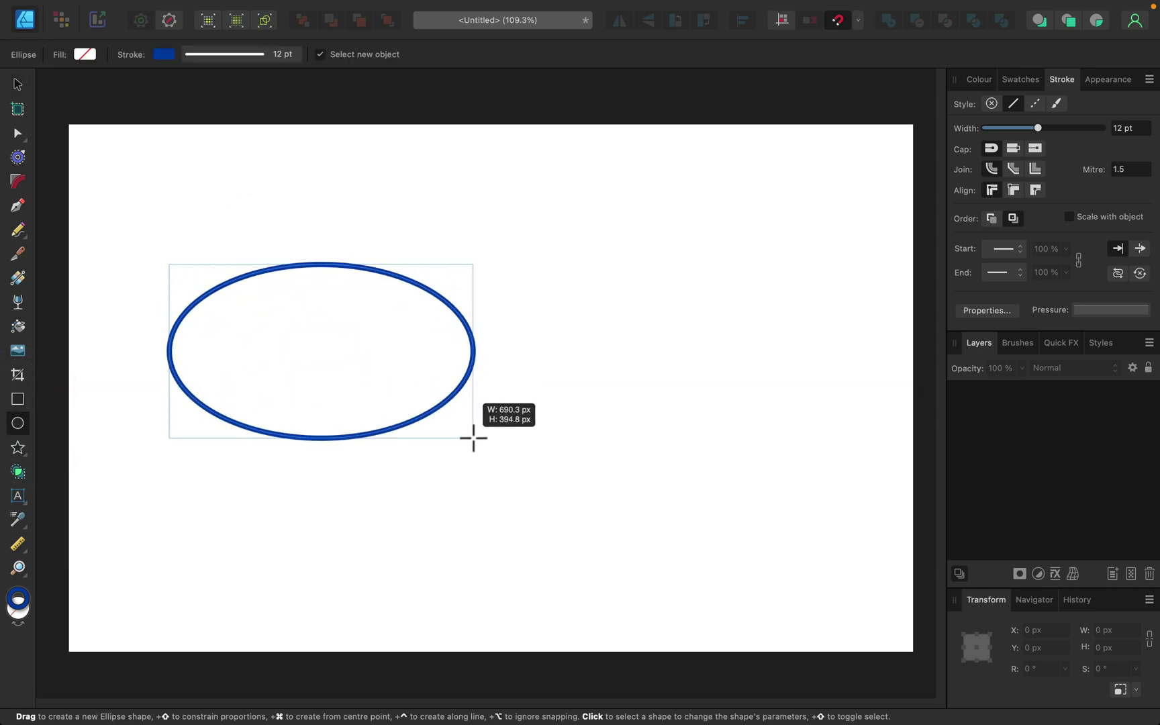
{"action": "left_click_drag", "start_coordinate": [473, 439], "coordinate": [481, 478], "text": "shift"}
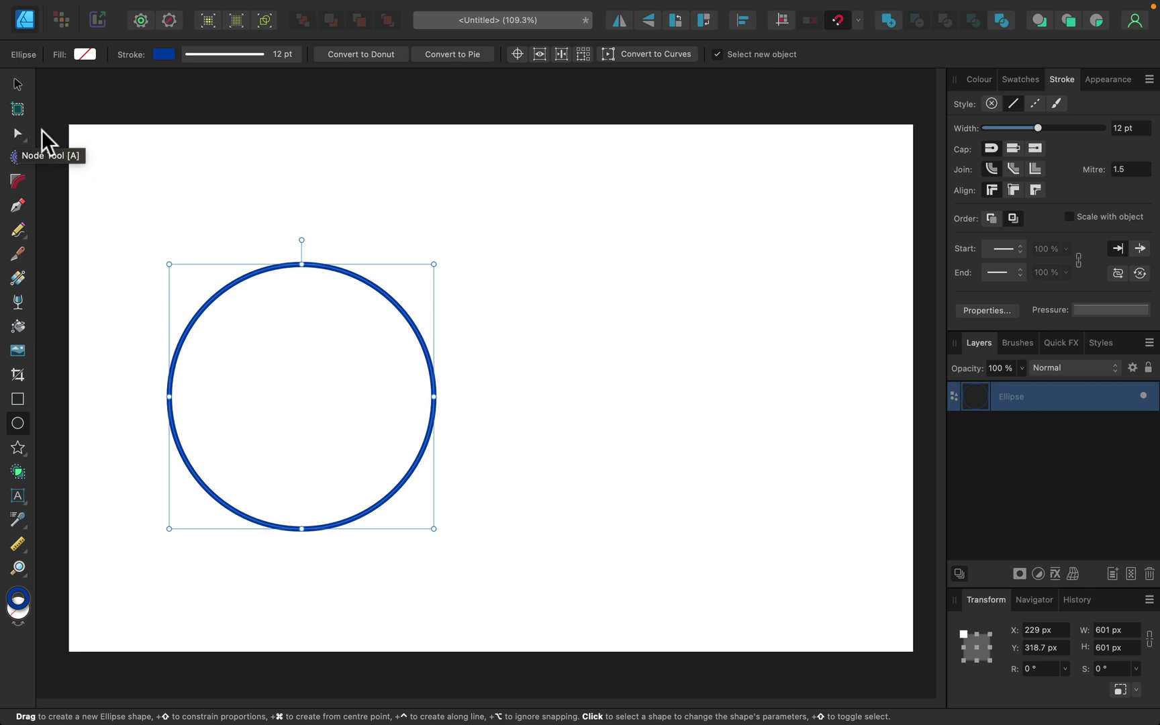
Step: Convert the circle to curves, bend its right arc with added nodes, then delete it
{"action": "left_click", "coordinate": [647, 55]}
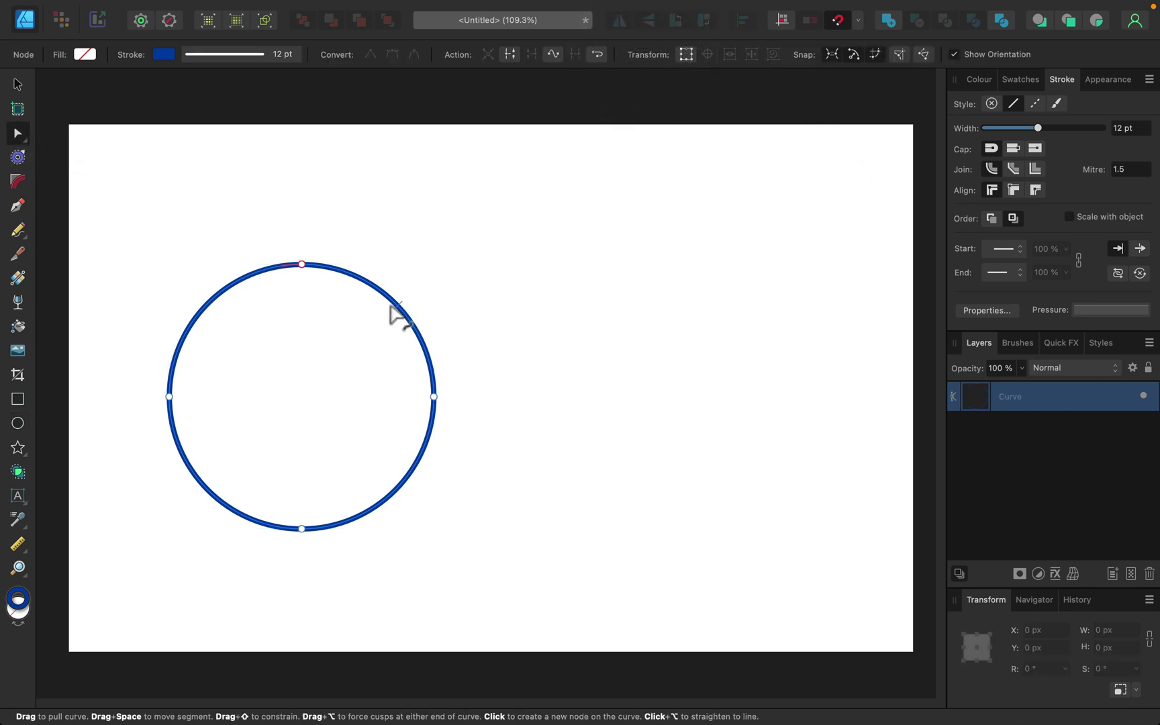
{"action": "left_click", "coordinate": [342, 271]}
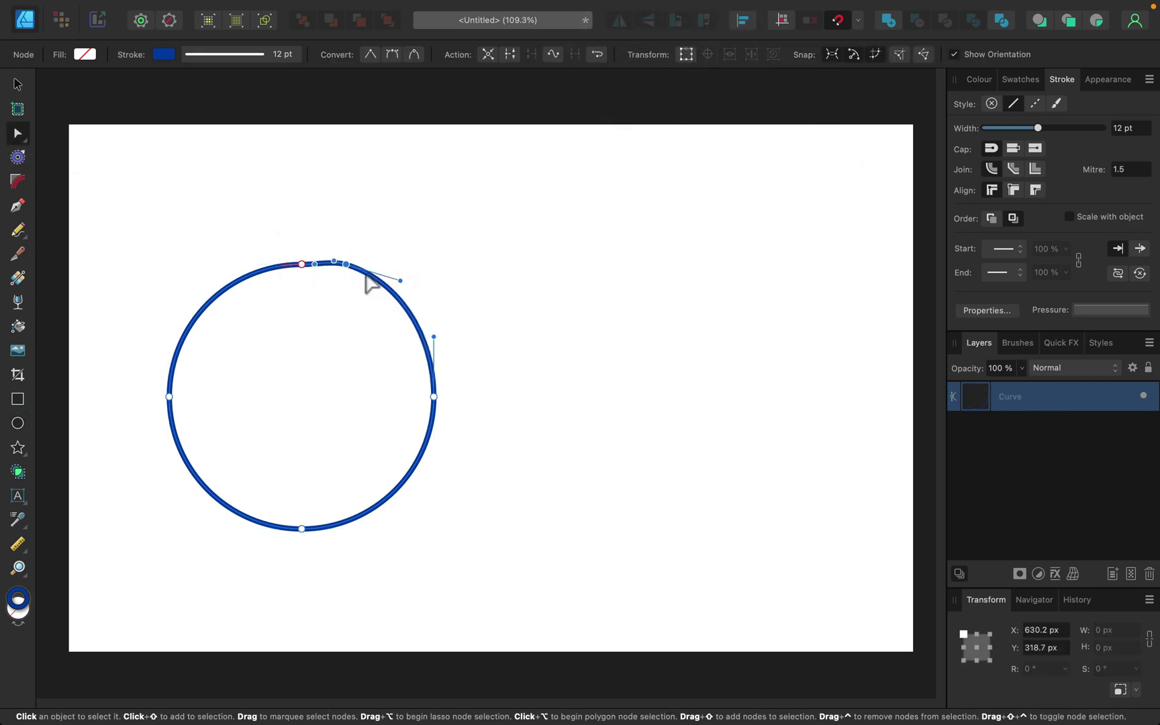
{"action": "left_click", "coordinate": [366, 284]}
{"action": "left_click_drag", "start_coordinate": [370, 290], "coordinate": [416, 317]}
{"action": "left_click", "coordinate": [385, 297]}
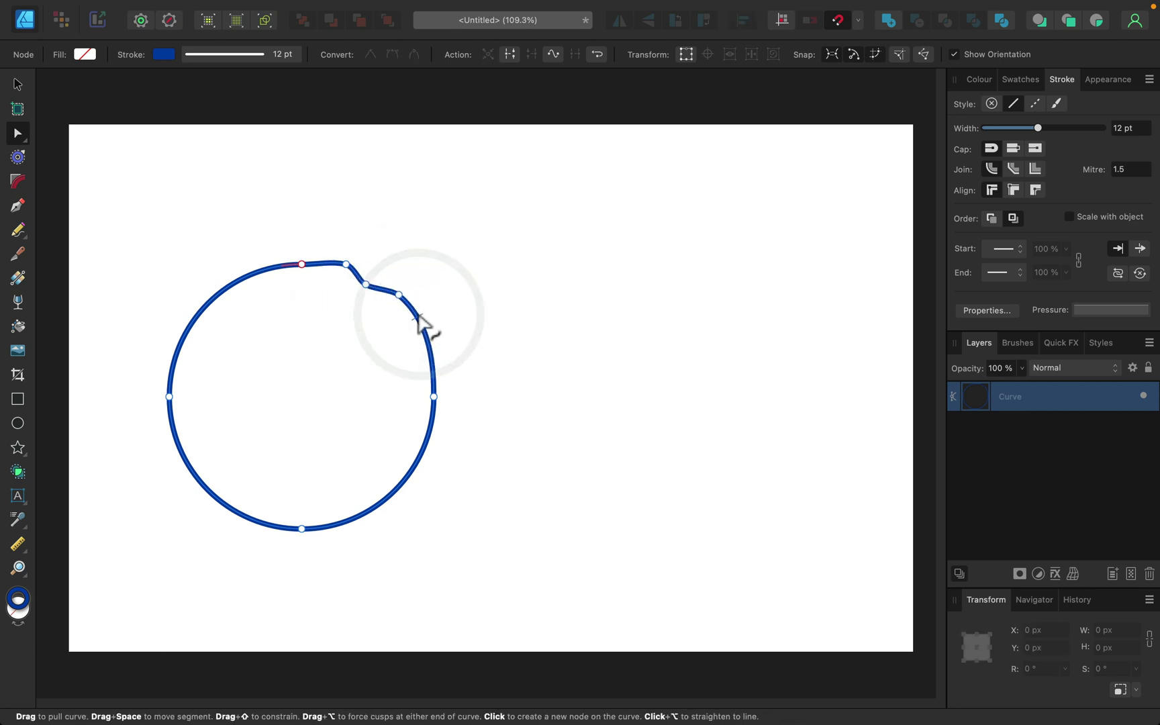
{"action": "left_click", "coordinate": [407, 323]}
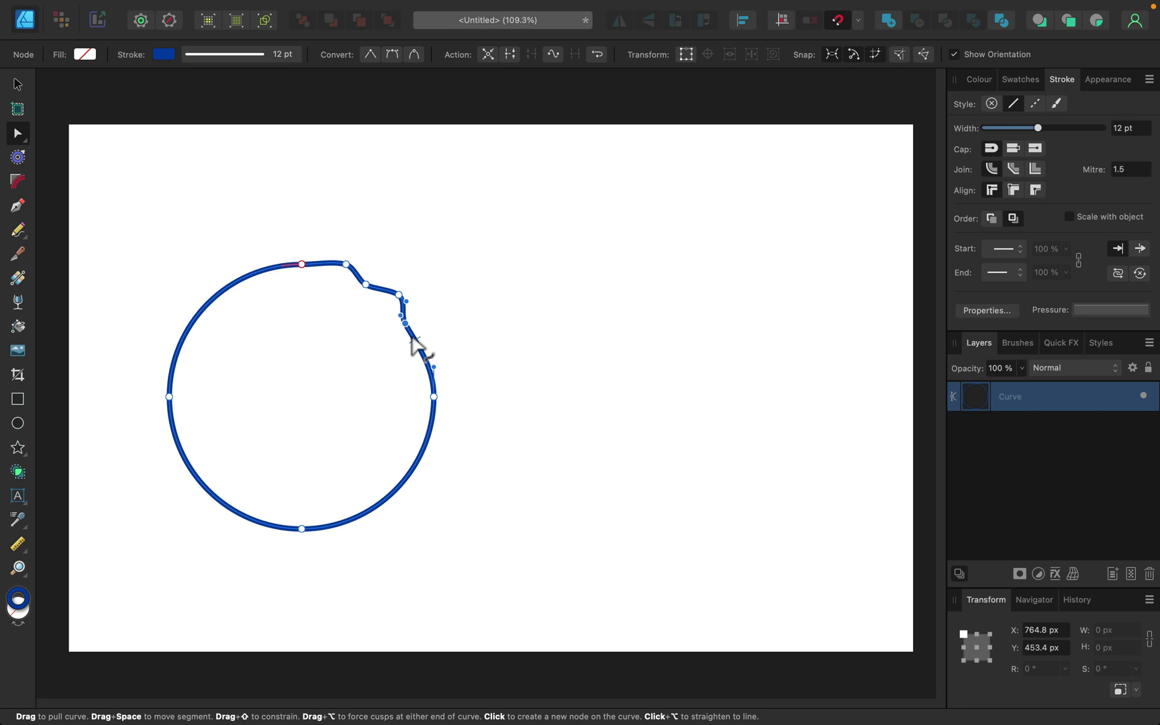
{"action": "left_click_drag", "start_coordinate": [409, 332], "coordinate": [426, 343]}
{"action": "left_click", "coordinate": [17, 86]}
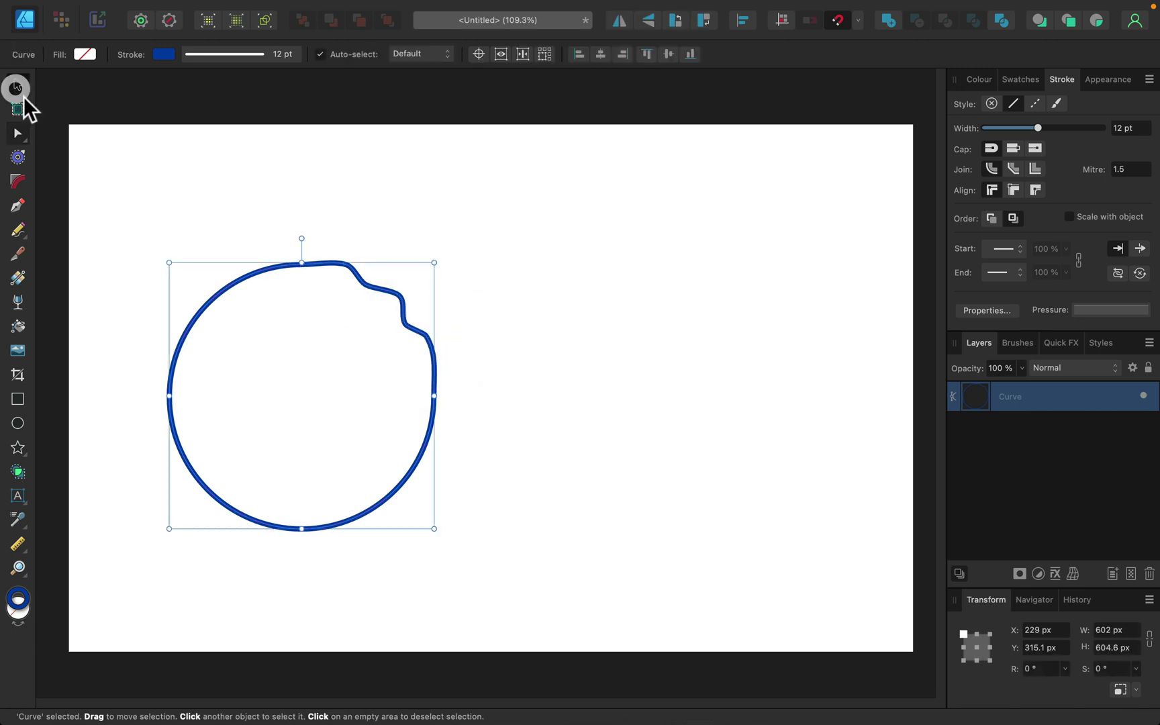
{"action": "key", "text": "BackSpace"}
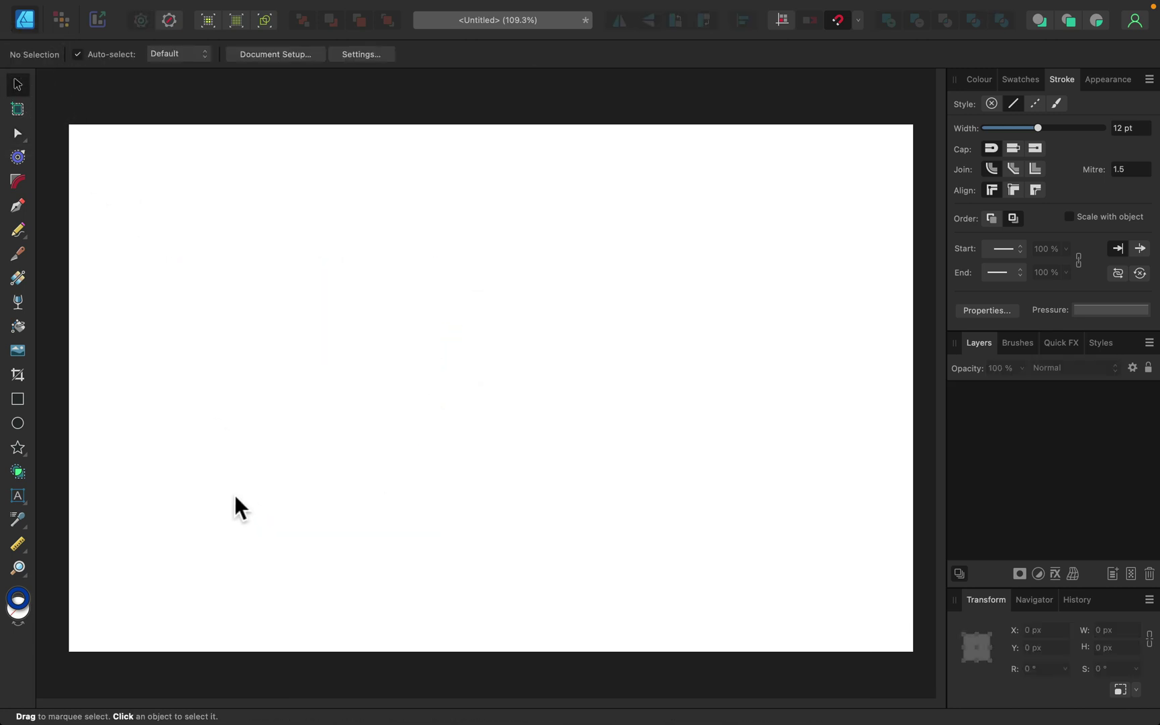
Step: Draw a star with the Star Tool and set it to 12 points
{"action": "left_click", "coordinate": [21, 445]}
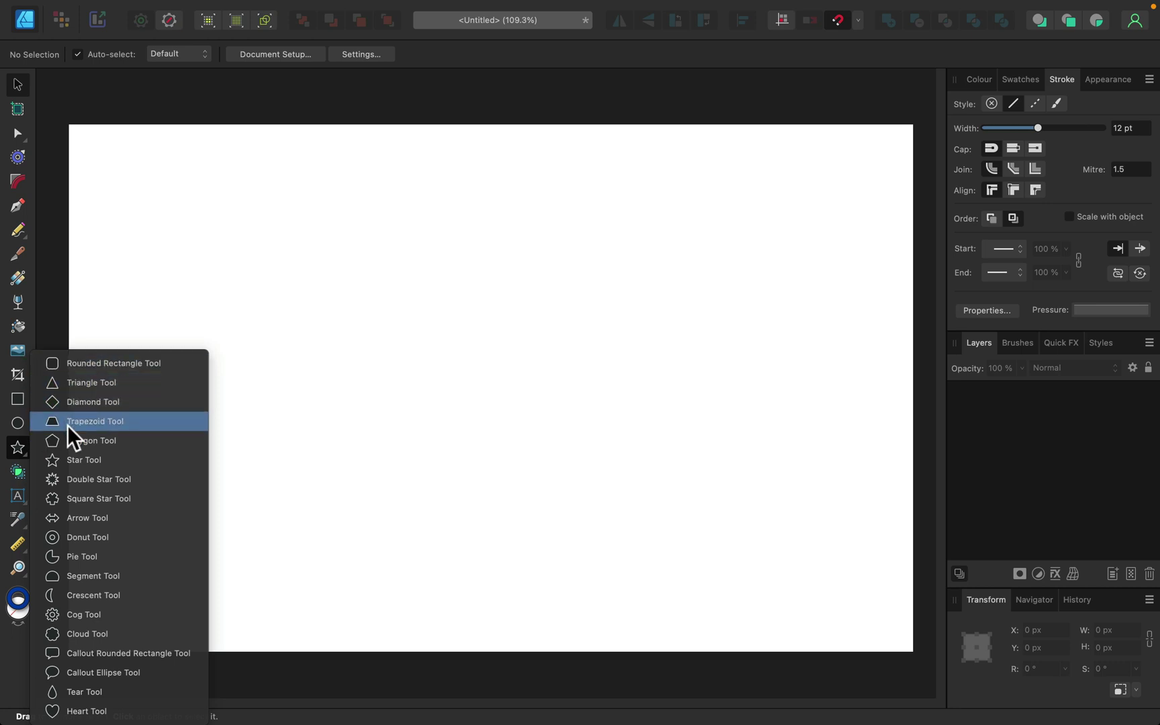
{"action": "left_click", "coordinate": [66, 459]}
{"action": "left_click_drag", "start_coordinate": [258, 210], "coordinate": [601, 553]}
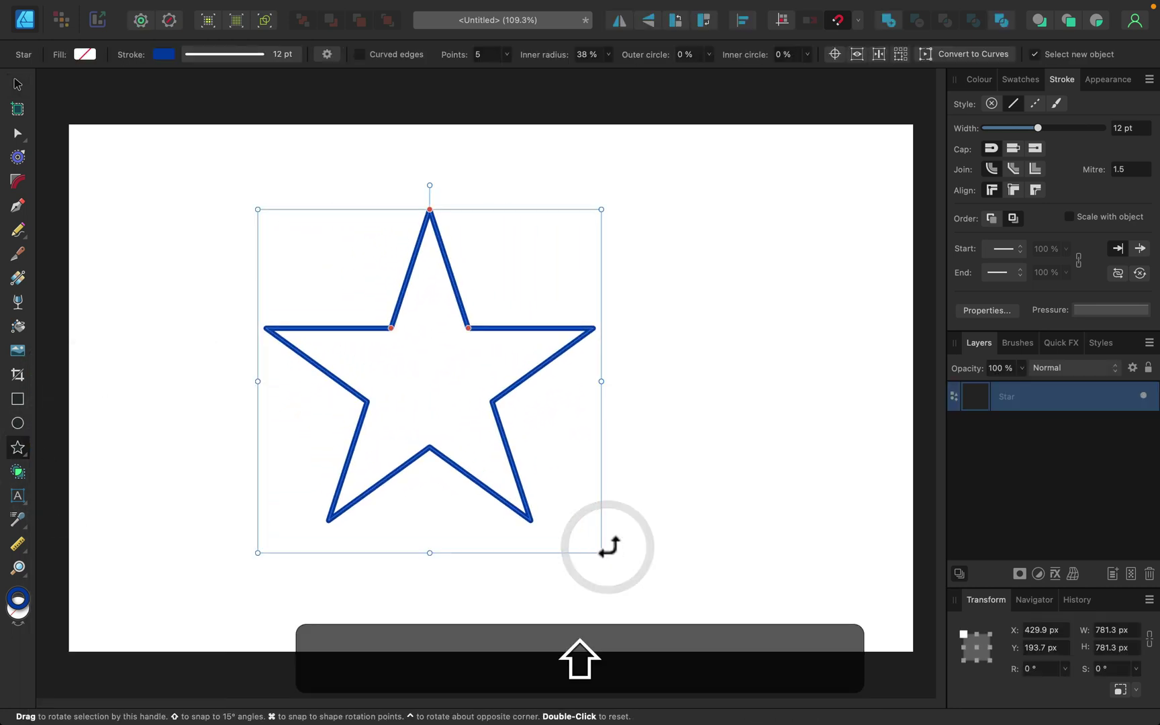
{"action": "left_click", "coordinate": [506, 54]}
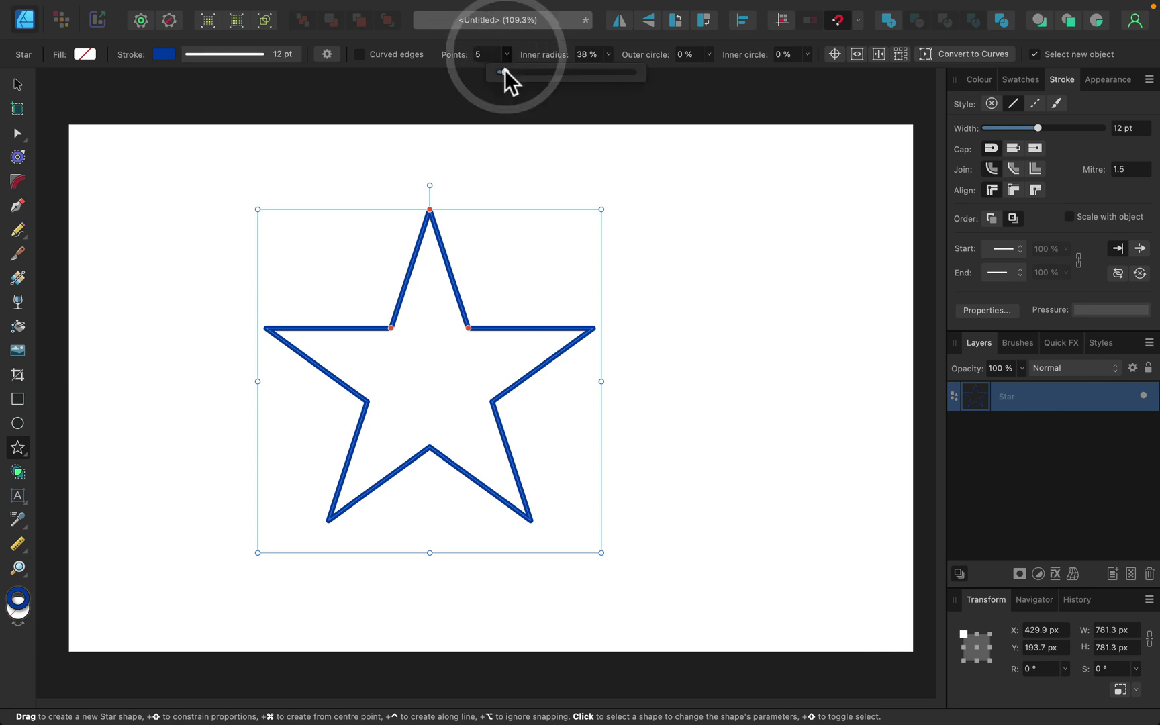
{"action": "left_click_drag", "start_coordinate": [507, 71], "coordinate": [526, 74]}
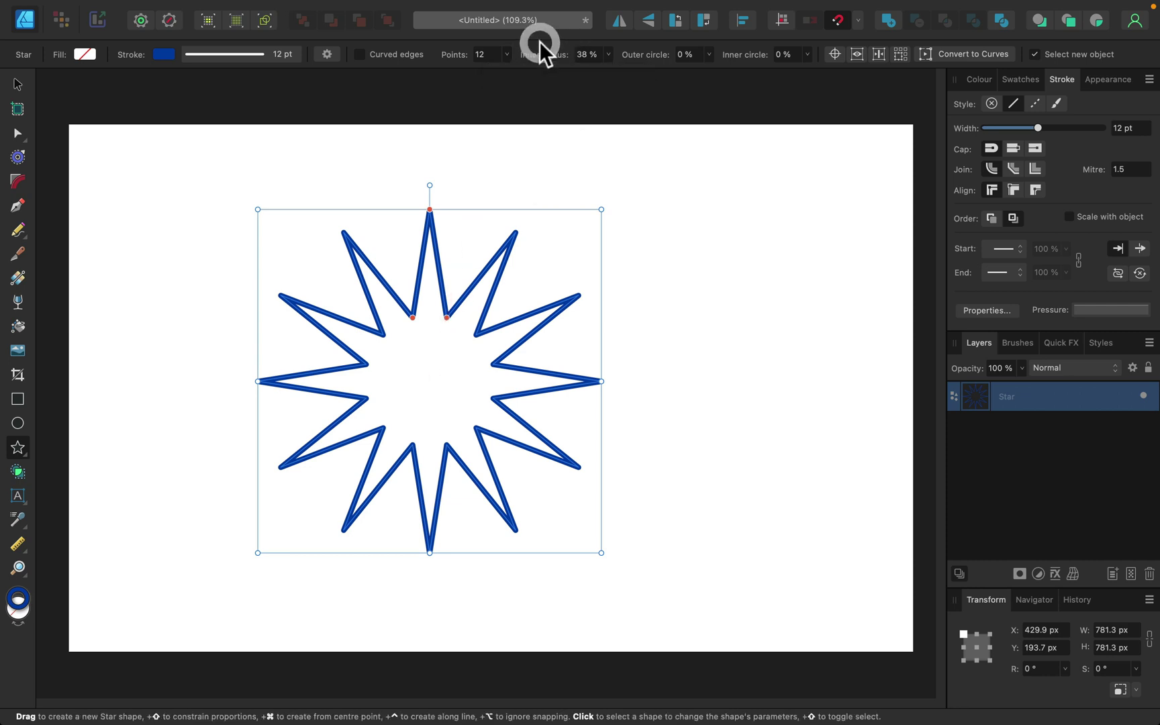
Step: Shorten and round the star's points into smooth waves, then reselect the shape
{"action": "mouse_move", "coordinate": [447, 316]}
{"action": "left_mouse_down"}
{"action": "mouse_move", "coordinate": [485, 233]}
{"action": "mouse_move", "coordinate": [431, 214]}
{"action": "left_mouse_up"}
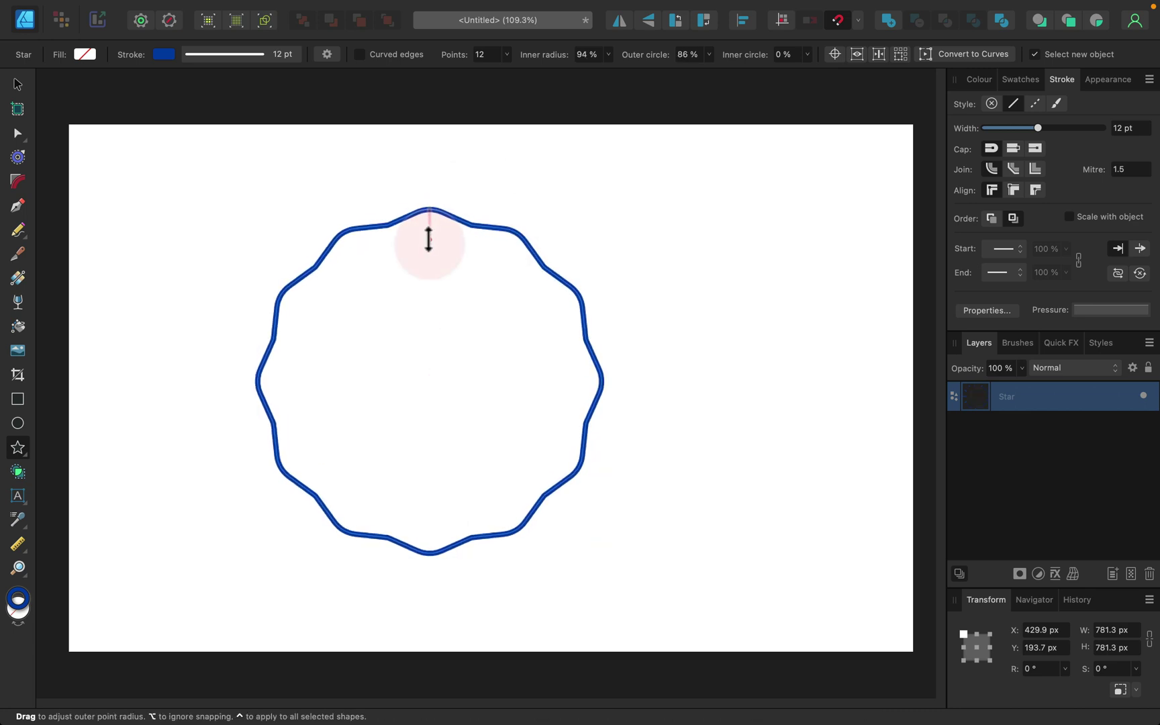
{"action": "mouse_move", "coordinate": [430, 214]}
{"action": "left_mouse_down"}
{"action": "mouse_move", "coordinate": [430, 239]}
{"action": "mouse_move", "coordinate": [391, 235]}
{"action": "mouse_move", "coordinate": [478, 216]}
{"action": "left_mouse_up"}
{"action": "left_click", "coordinate": [17, 84]}
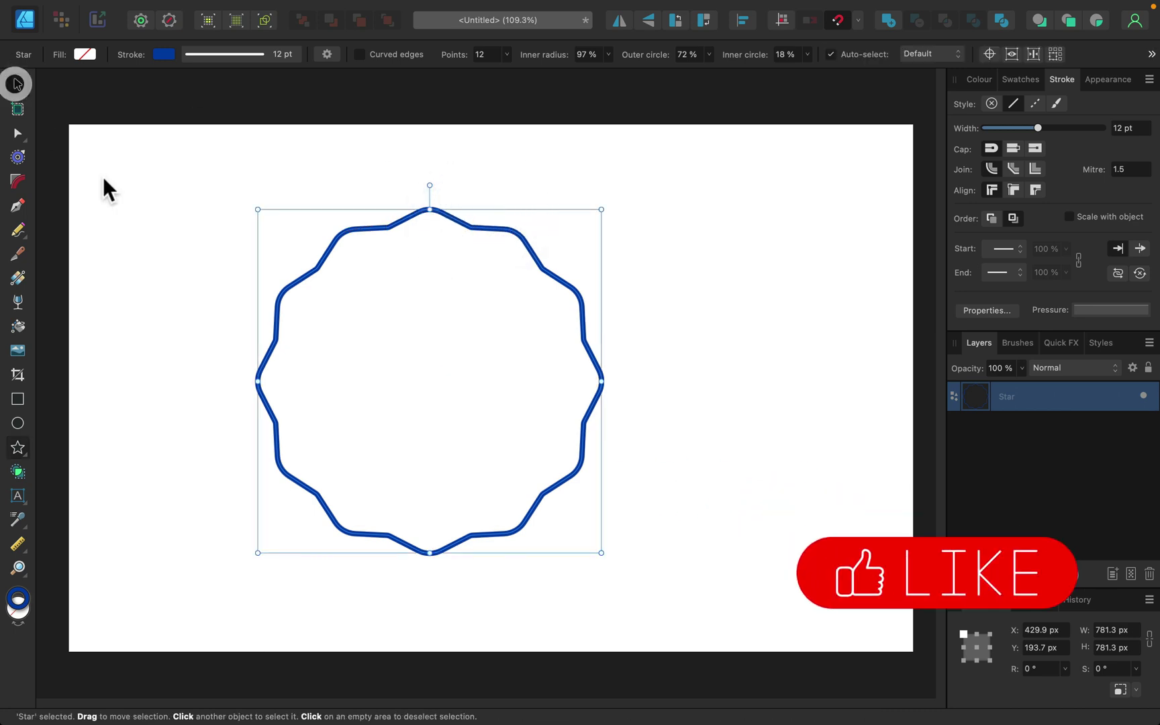
{"action": "left_click", "coordinate": [160, 212]}
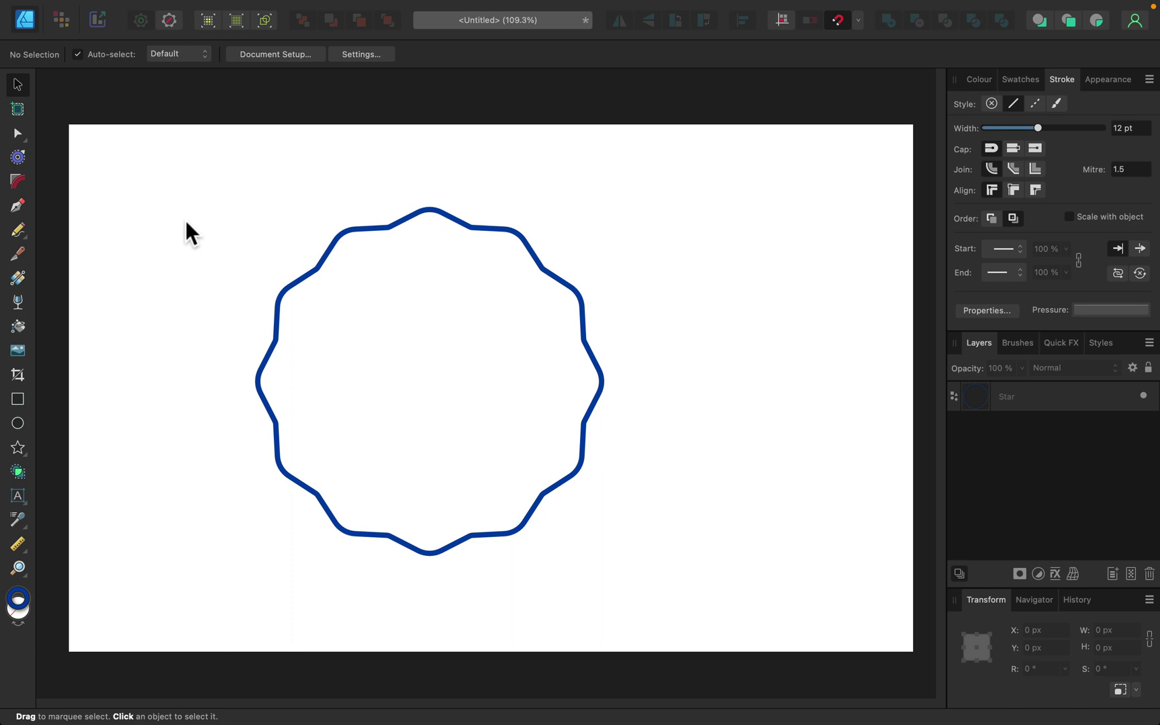
{"action": "left_click_drag", "start_coordinate": [185, 189], "coordinate": [817, 699]}
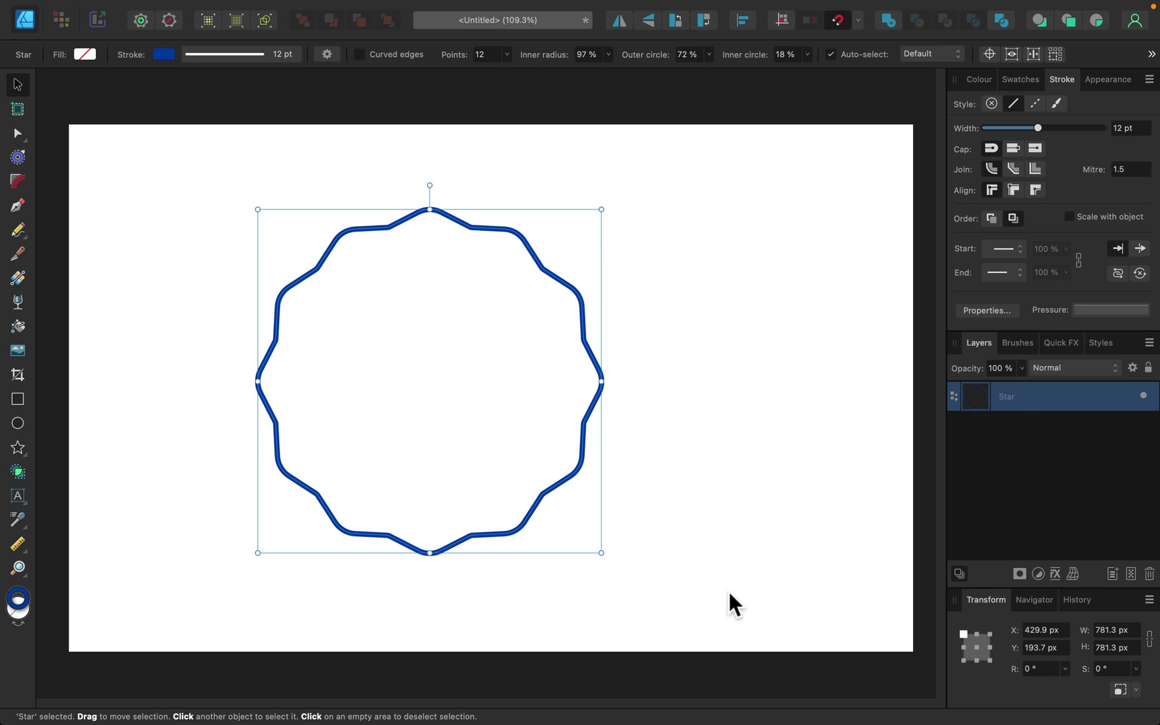
Step: Delete the wavy star and draw a 15-point star with inner radius about 89%
{"action": "key", "text": "BackSpace"}
{"action": "left_click", "coordinate": [16, 447]}
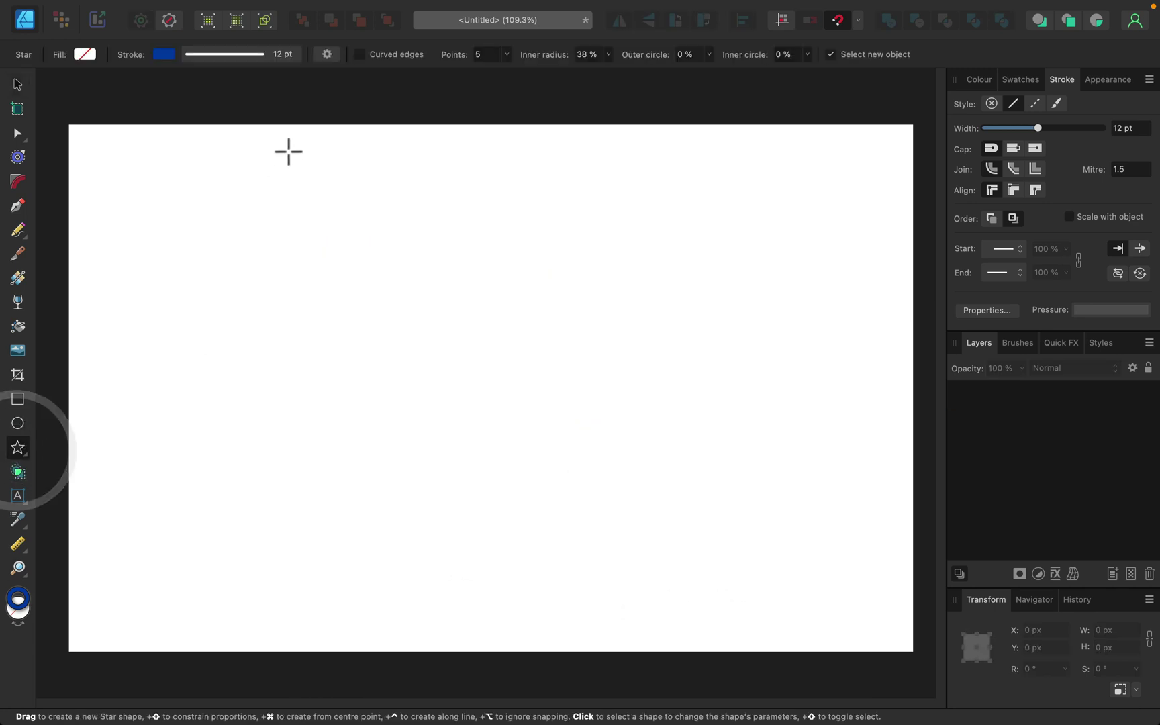
{"action": "left_click_drag", "start_coordinate": [262, 178], "coordinate": [688, 561]}
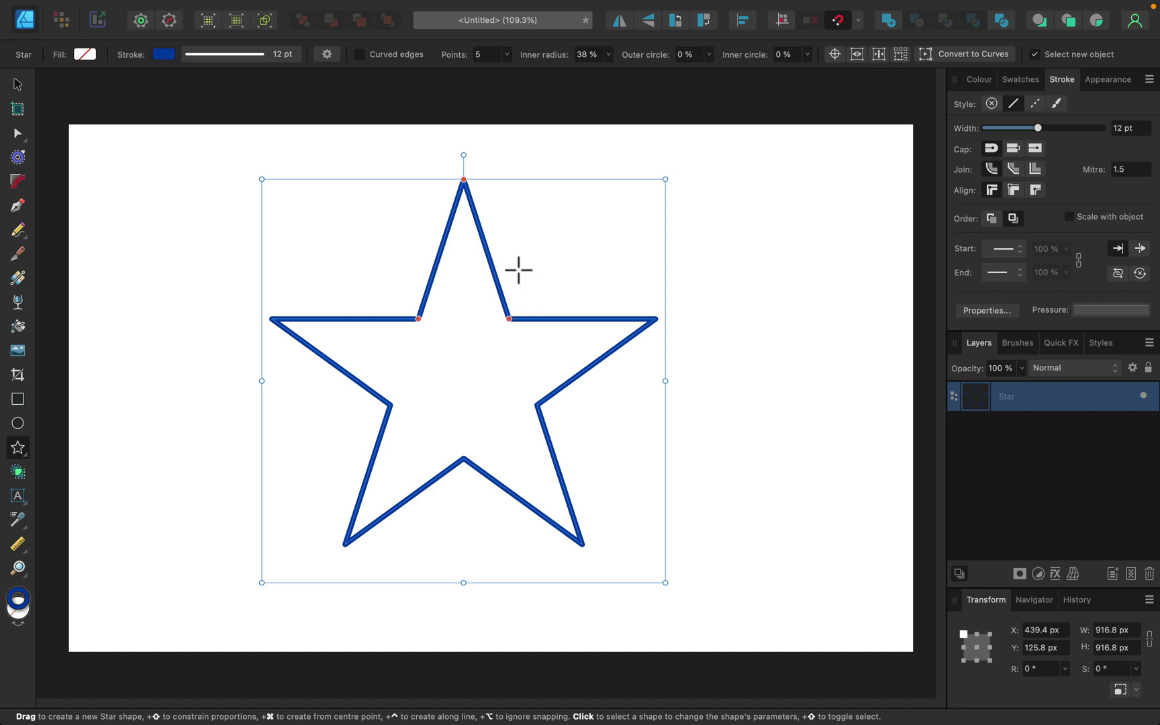
{"action": "left_click", "coordinate": [507, 55]}
{"action": "left_click_drag", "start_coordinate": [508, 70], "coordinate": [533, 72]}
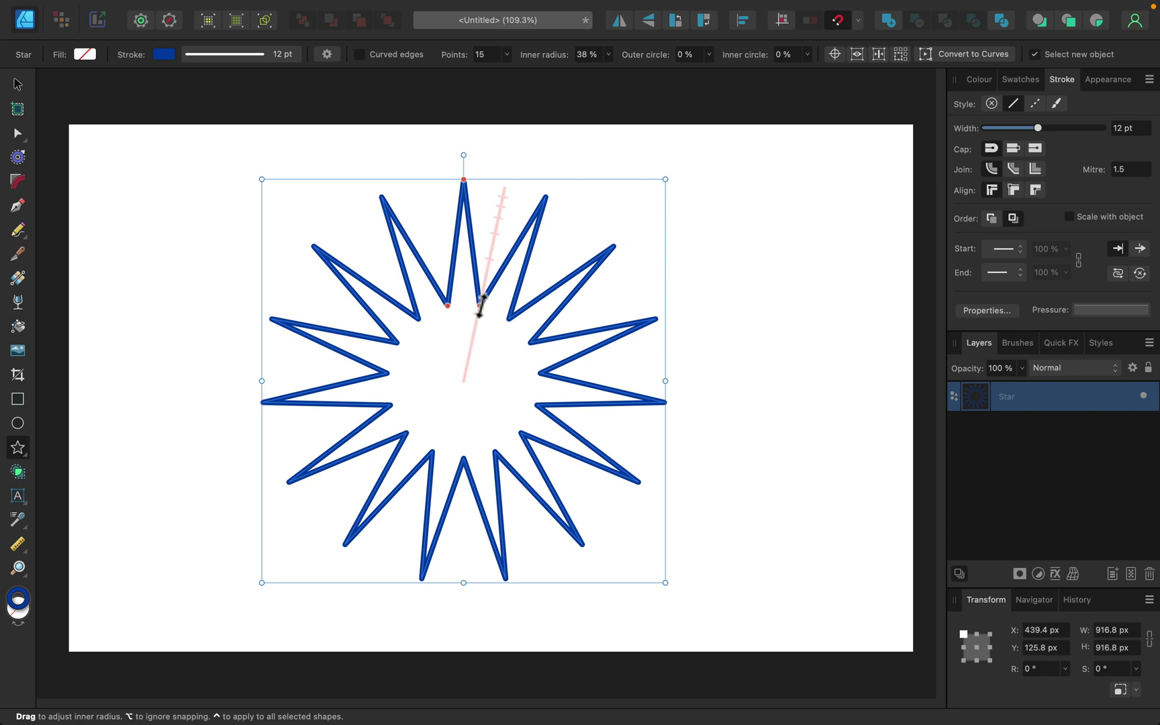
{"action": "left_click_drag", "start_coordinate": [478, 306], "coordinate": [524, 211]}
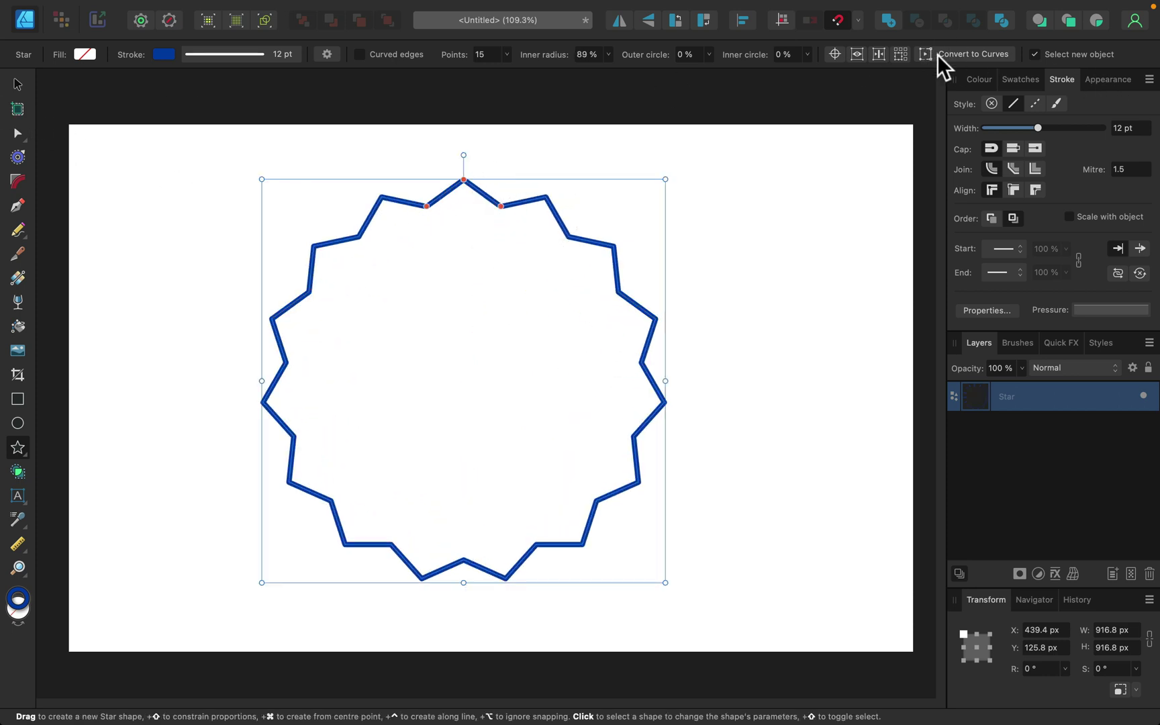
Step: Convert the 15-point star to curves and deselect it
{"action": "left_click", "coordinate": [956, 55]}
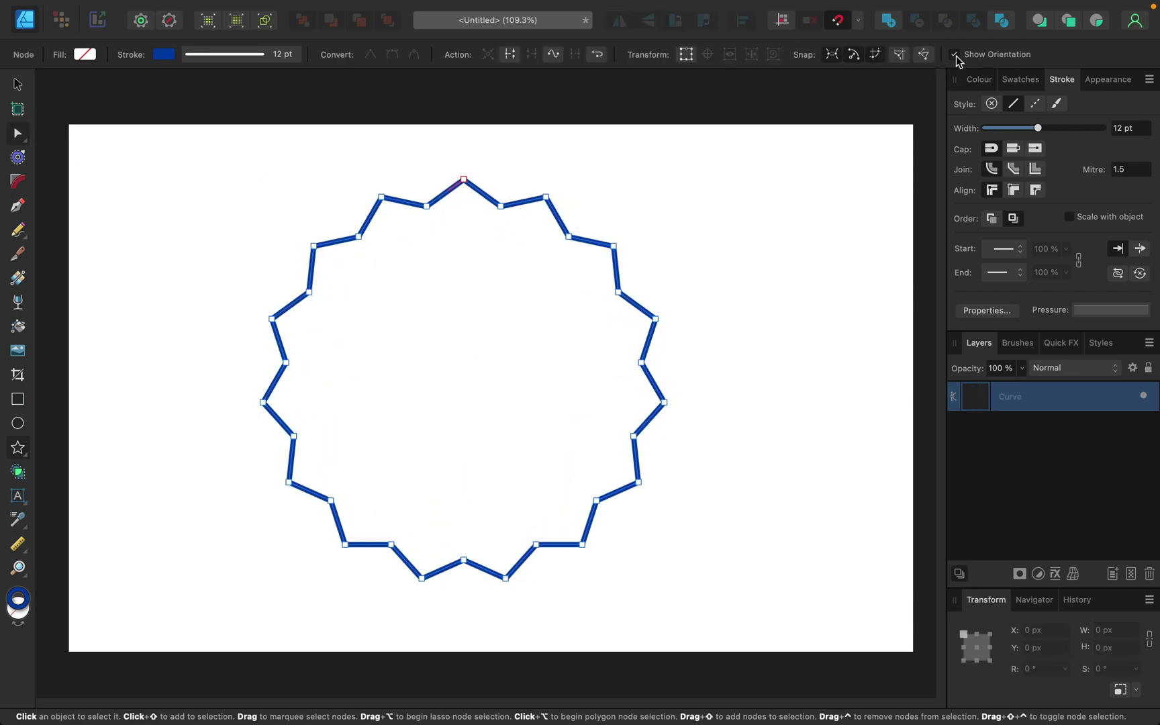
{"action": "left_click", "coordinate": [18, 84]}
{"action": "left_click", "coordinate": [224, 218]}
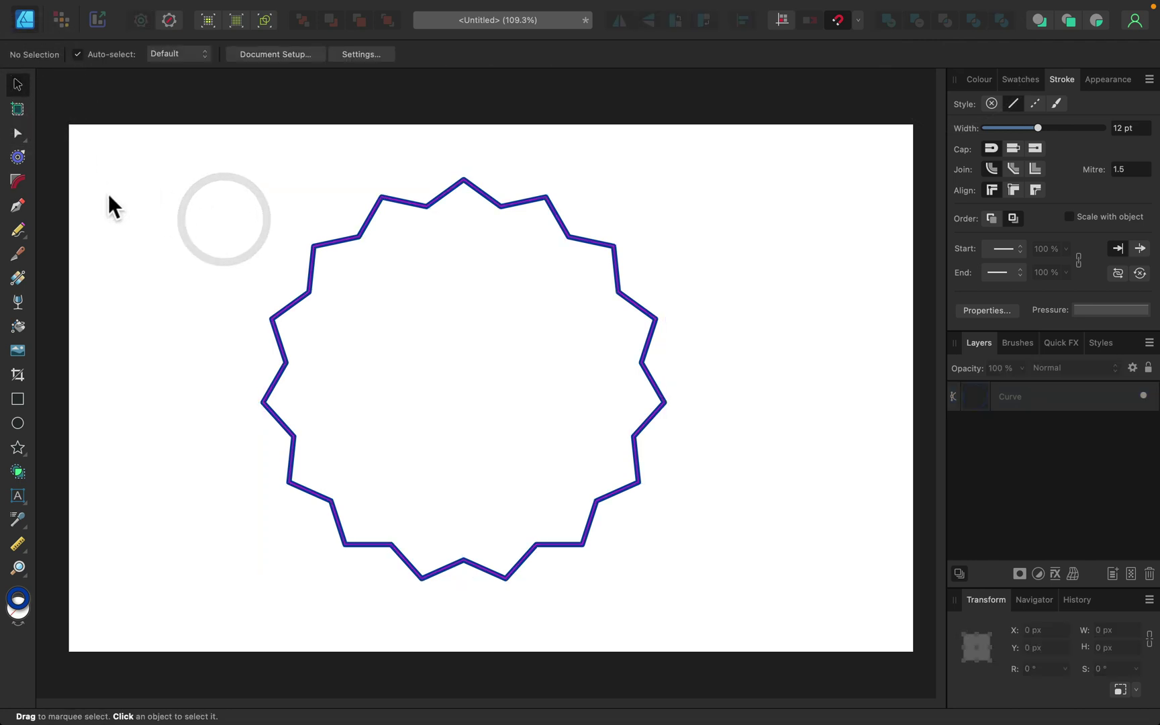
Step: Round all the star's corners to about 91 px and bake the appearance
{"action": "left_click", "coordinate": [16, 181]}
{"action": "left_click", "coordinate": [365, 230]}
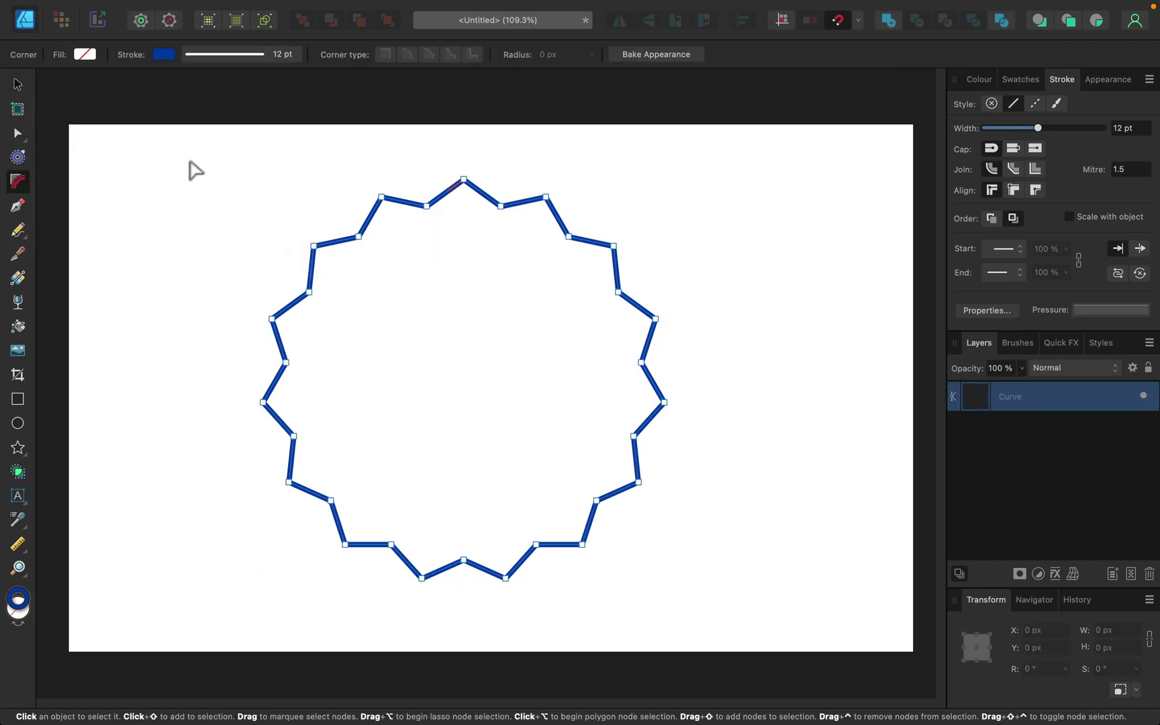
{"action": "left_click_drag", "start_coordinate": [193, 169], "coordinate": [775, 626]}
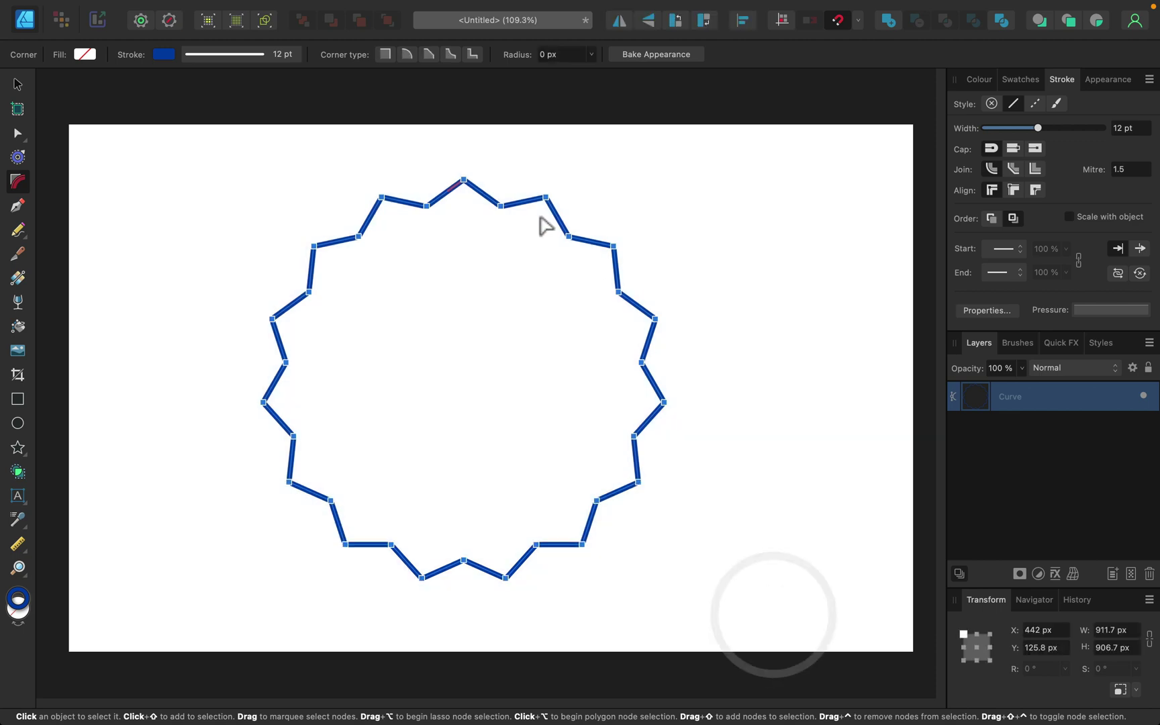
{"action": "left_click_drag", "start_coordinate": [462, 182], "coordinate": [456, 246]}
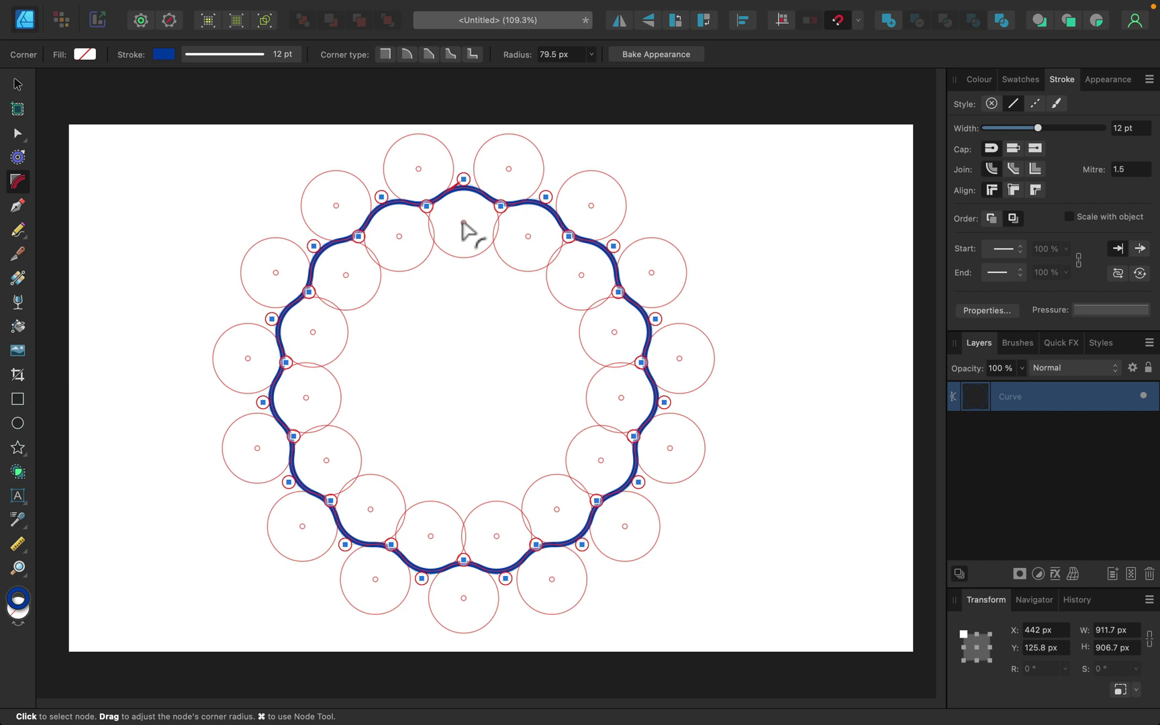
{"action": "left_click_drag", "start_coordinate": [455, 245], "coordinate": [457, 229]}
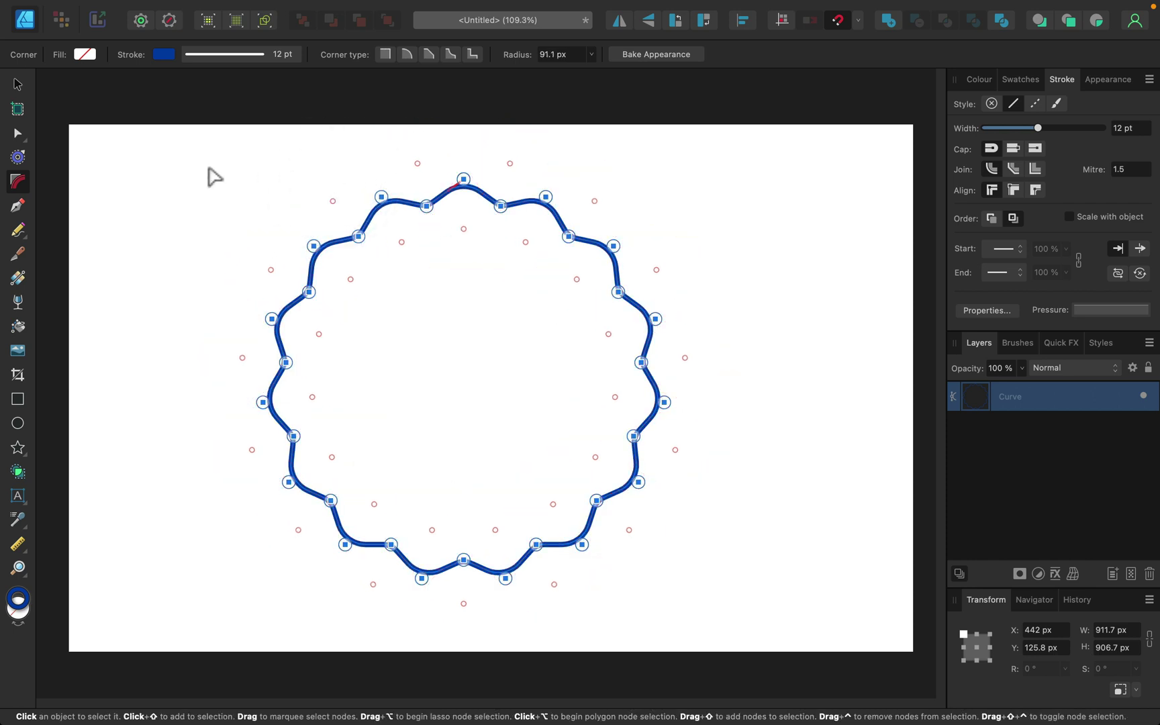
{"action": "left_click", "coordinate": [668, 56]}
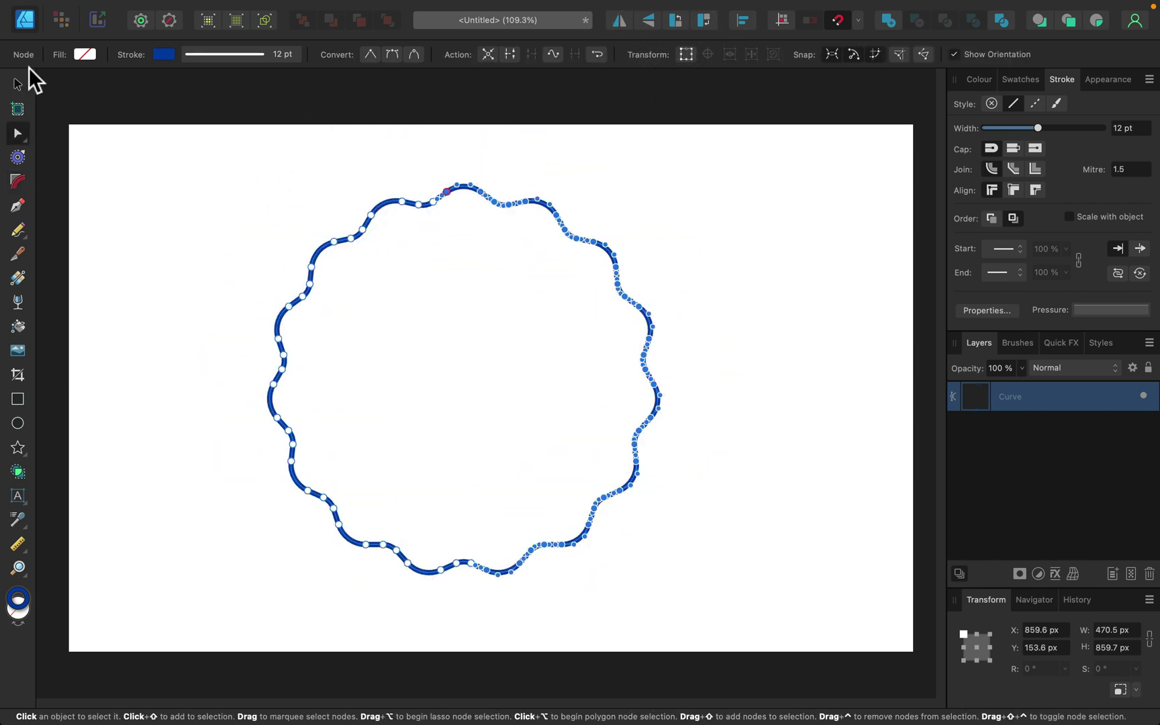
{"action": "left_click", "coordinate": [17, 84]}
{"action": "left_click", "coordinate": [197, 198]}
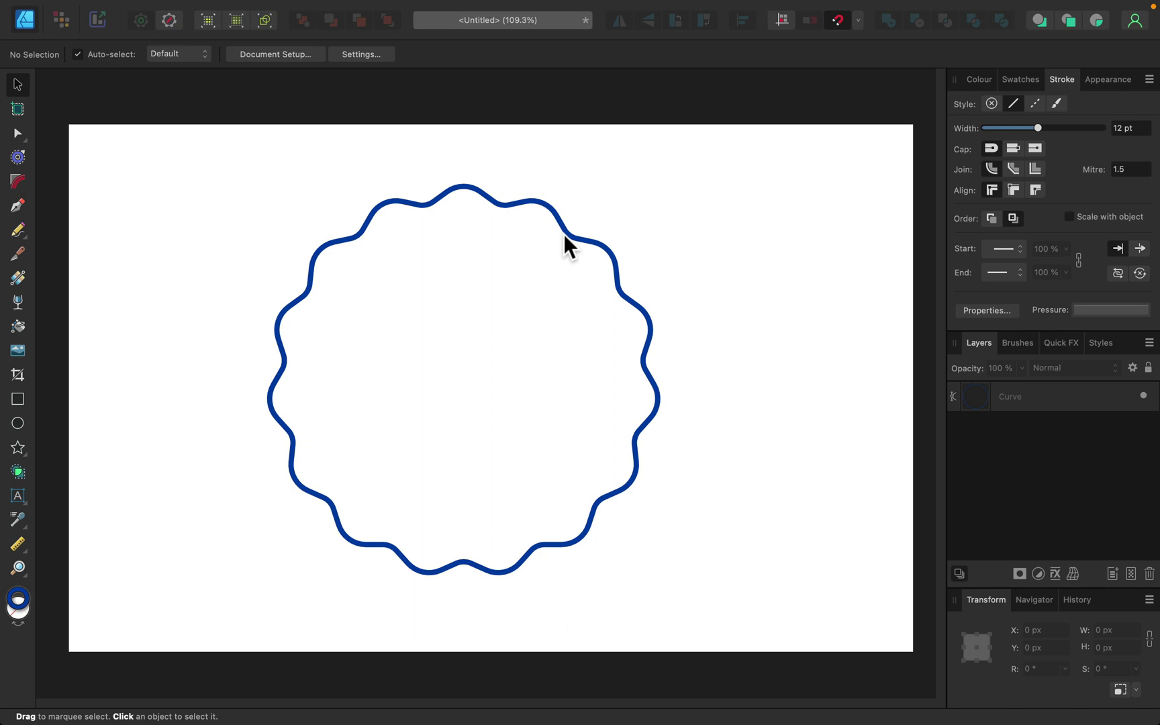
Step: Delete the wavy circle, then sketch and delete a freehand Pencil line
{"action": "left_click_drag", "start_coordinate": [197, 160], "coordinate": [762, 647]}
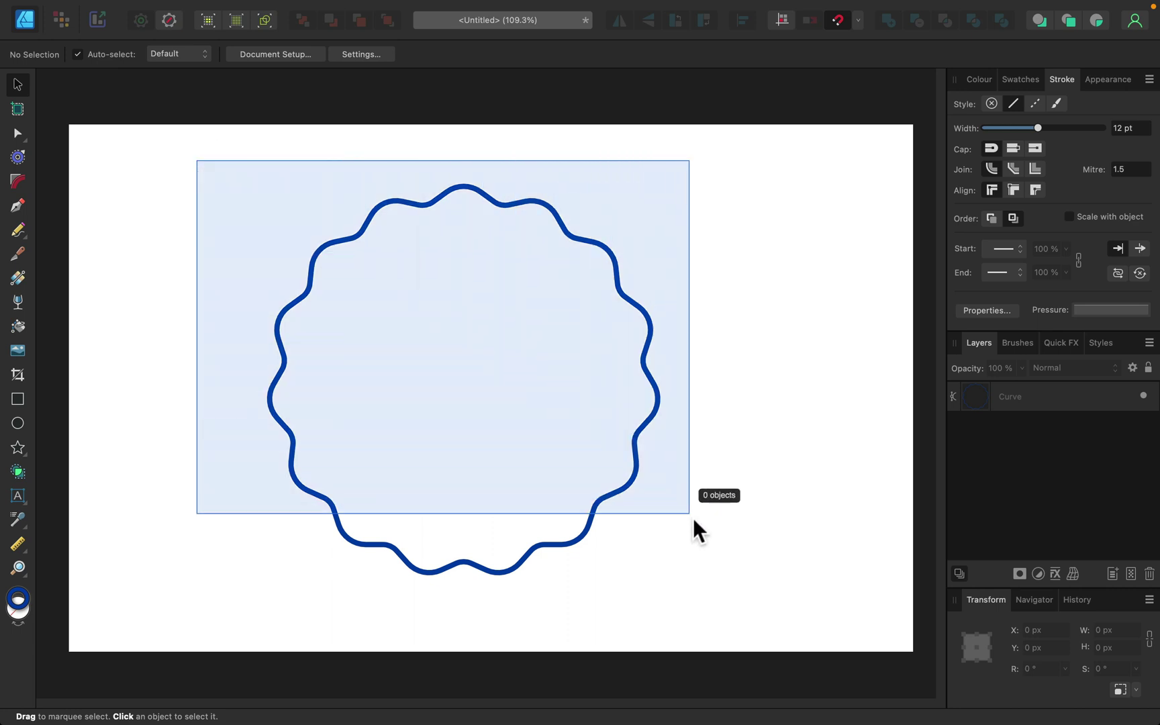
{"action": "key", "text": "BackSpace"}
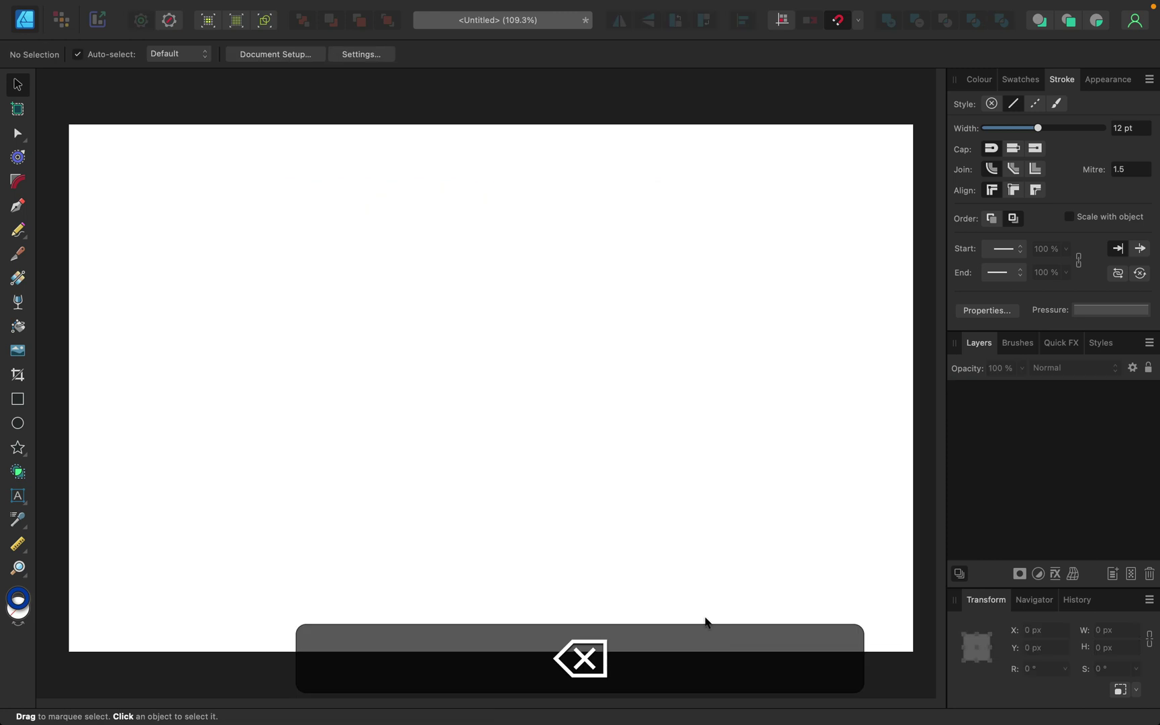
{"action": "left_click", "coordinate": [17, 230]}
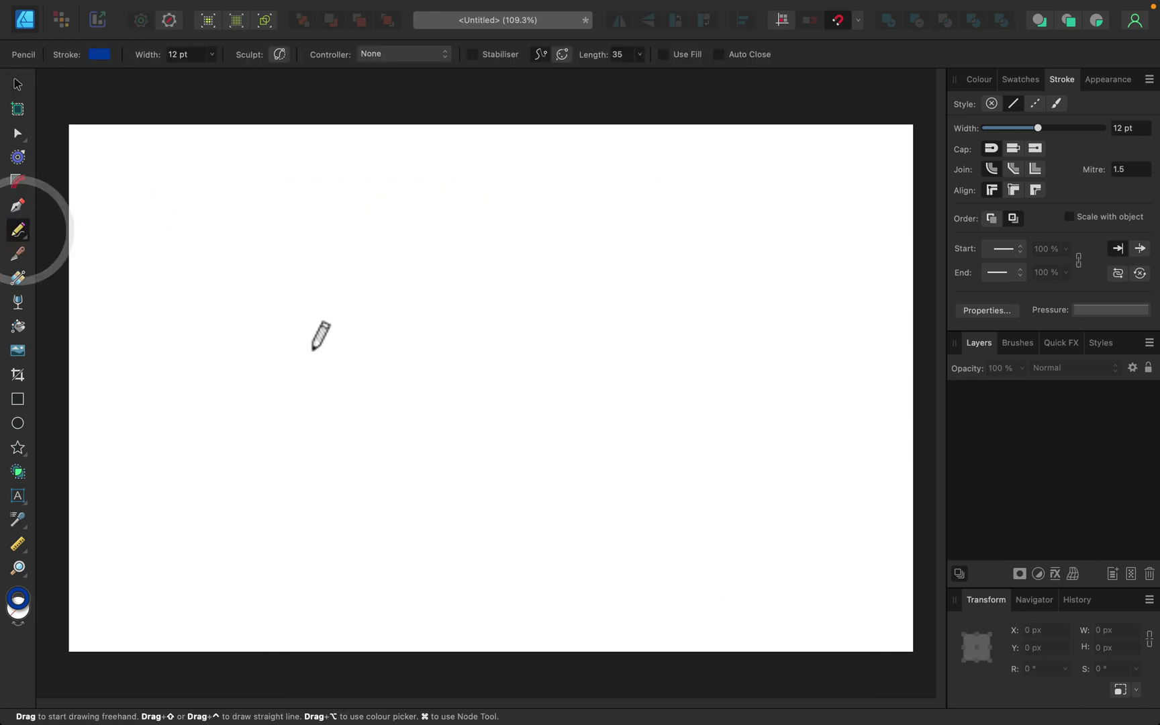
{"action": "mouse_move", "coordinate": [172, 340]}
{"action": "left_mouse_down"}
{"action": "mouse_move", "coordinate": [227, 340]}
{"action": "mouse_move", "coordinate": [299, 316]}
{"action": "mouse_move", "coordinate": [362, 345]}
{"action": "mouse_move", "coordinate": [494, 320]}
{"action": "mouse_move", "coordinate": [572, 345]}
{"action": "mouse_move", "coordinate": [632, 342]}
{"action": "mouse_move", "coordinate": [727, 312]}
{"action": "left_mouse_up"}
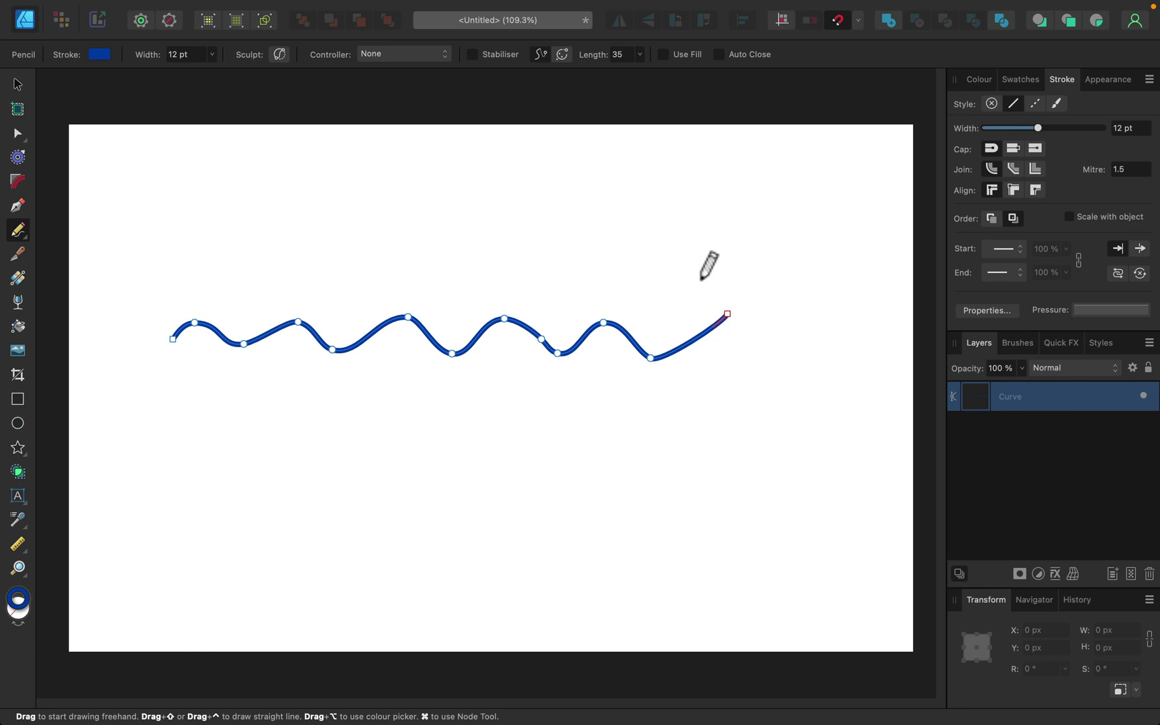
{"action": "left_click", "coordinate": [19, 84]}
{"action": "key", "text": "BackSpace"}
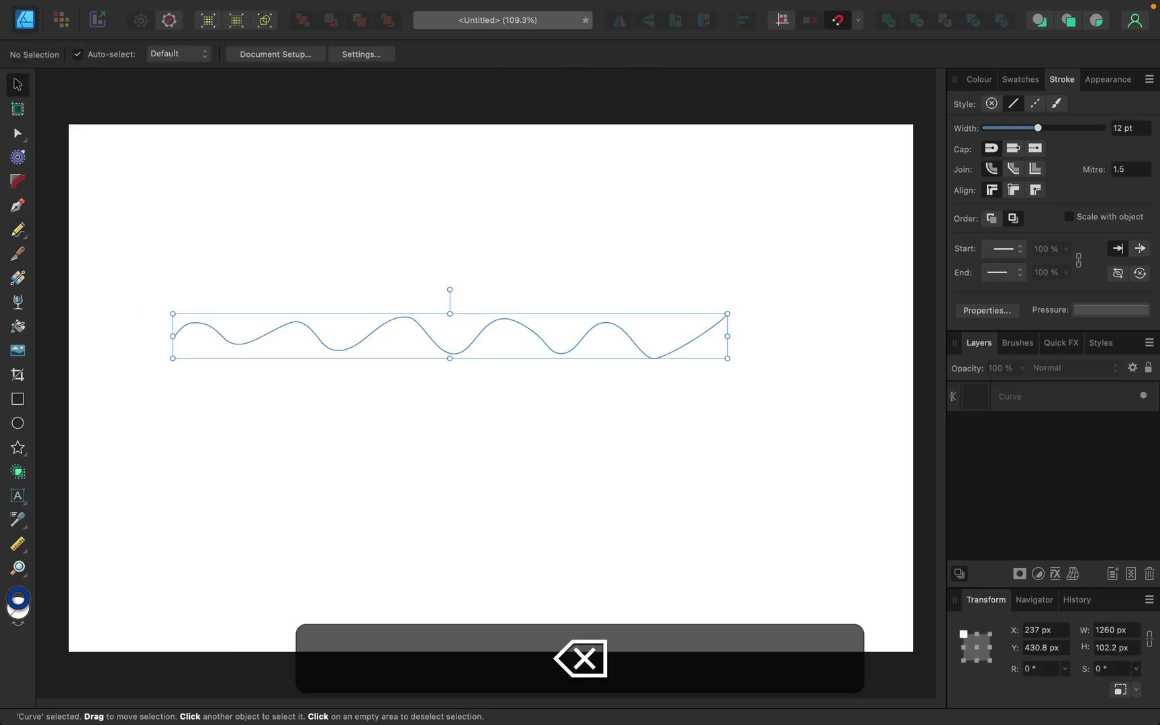
Step: Draw a 14-point straight zigzag with the Pen tool across the page's left half
{"action": "left_click", "coordinate": [17, 207]}
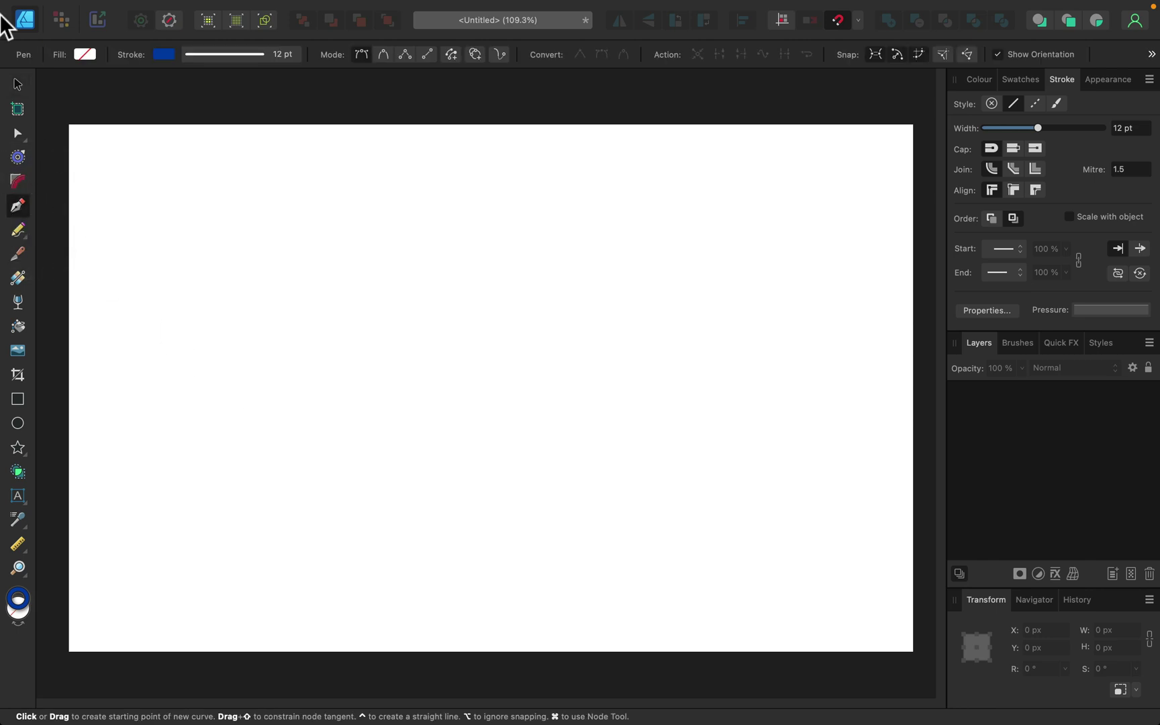
{"action": "left_click", "coordinate": [210, 299]}
{"action": "left_click", "coordinate": [244, 330]}
{"action": "left_click", "coordinate": [272, 299]}
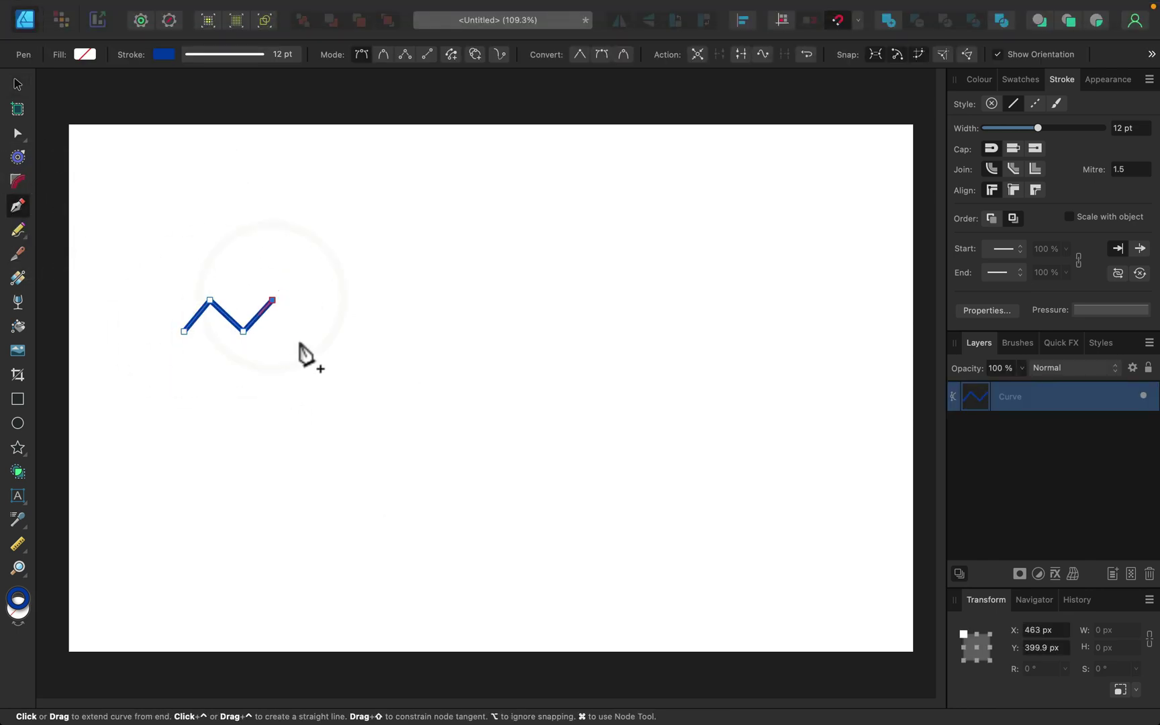
{"action": "left_click", "coordinate": [301, 340]}
{"action": "left_click", "coordinate": [342, 299]}
{"action": "left_click", "coordinate": [368, 341]}
{"action": "left_click", "coordinate": [391, 300]}
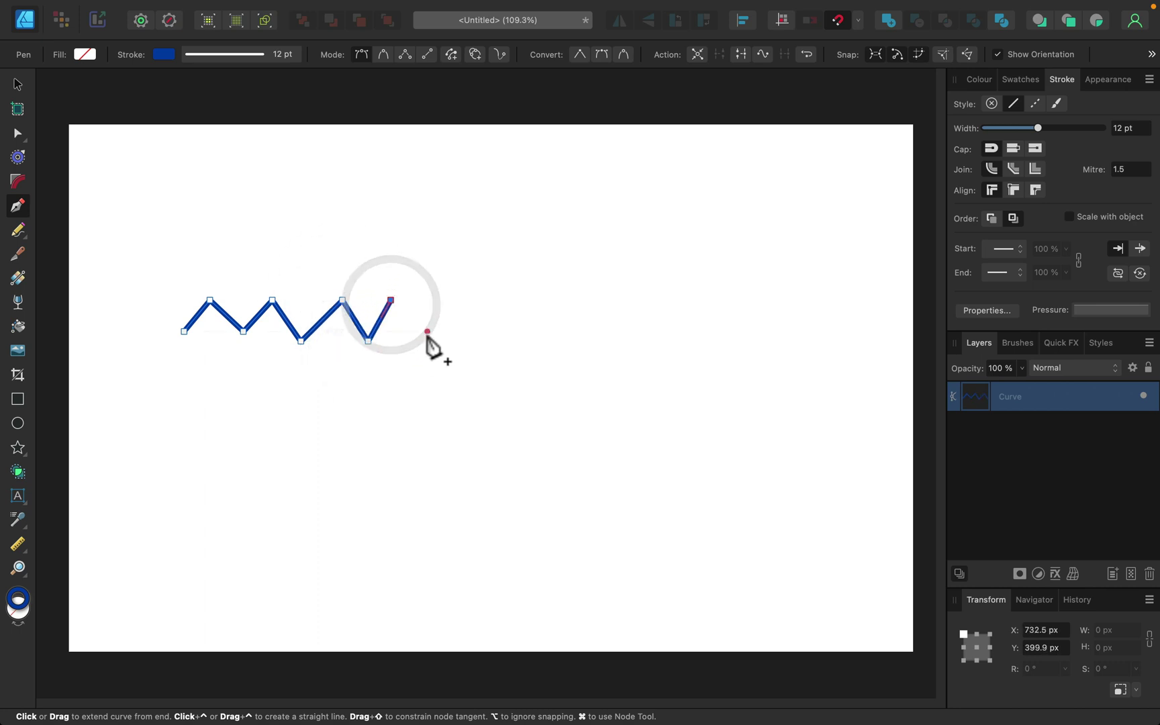
{"action": "left_click", "coordinate": [427, 331]}
{"action": "left_click", "coordinate": [451, 299]}
{"action": "left_click", "coordinate": [476, 340]}
{"action": "left_click", "coordinate": [509, 299]}
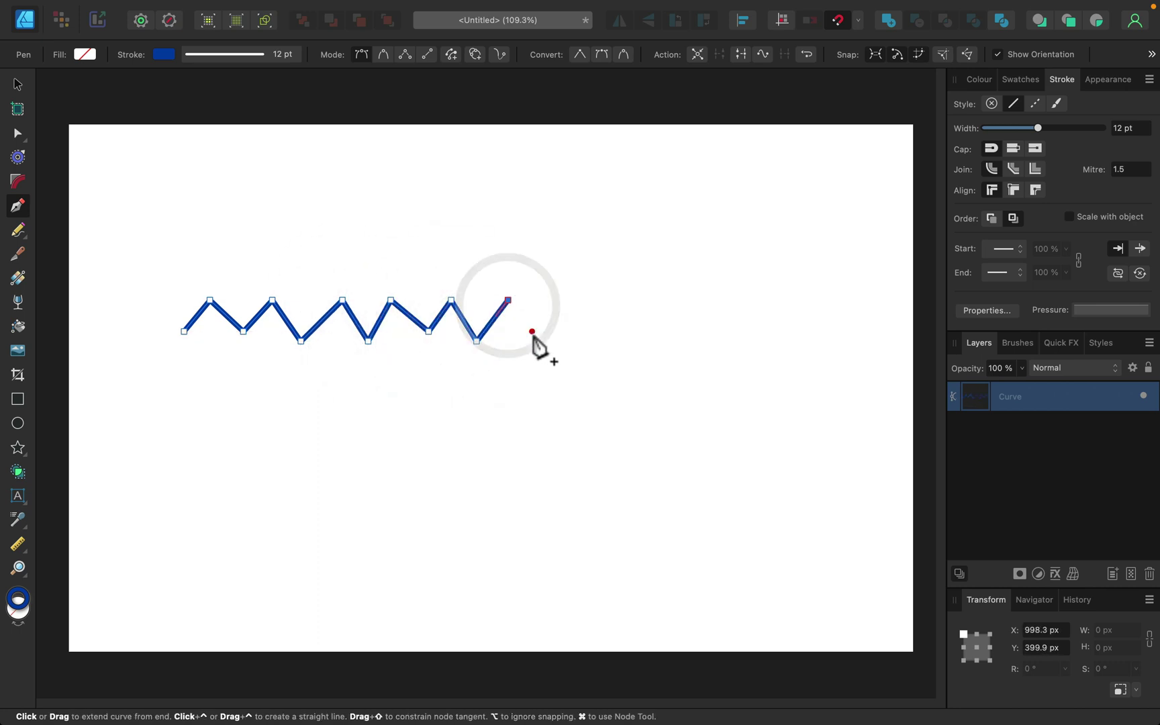
{"action": "left_click", "coordinate": [538, 340]}
{"action": "left_click", "coordinate": [568, 298]}
{"action": "left_click", "coordinate": [594, 331]}
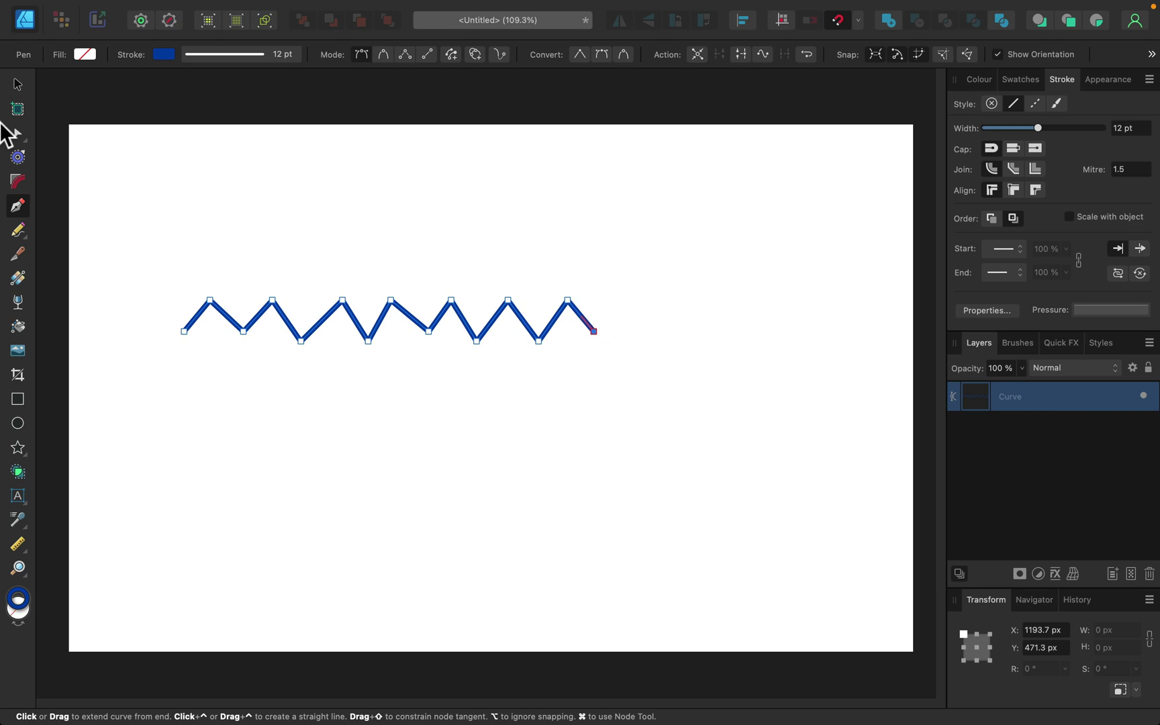
Step: Space all the zigzag's nodes evenly with Space Horizontally
{"action": "left_click", "coordinate": [20, 133]}
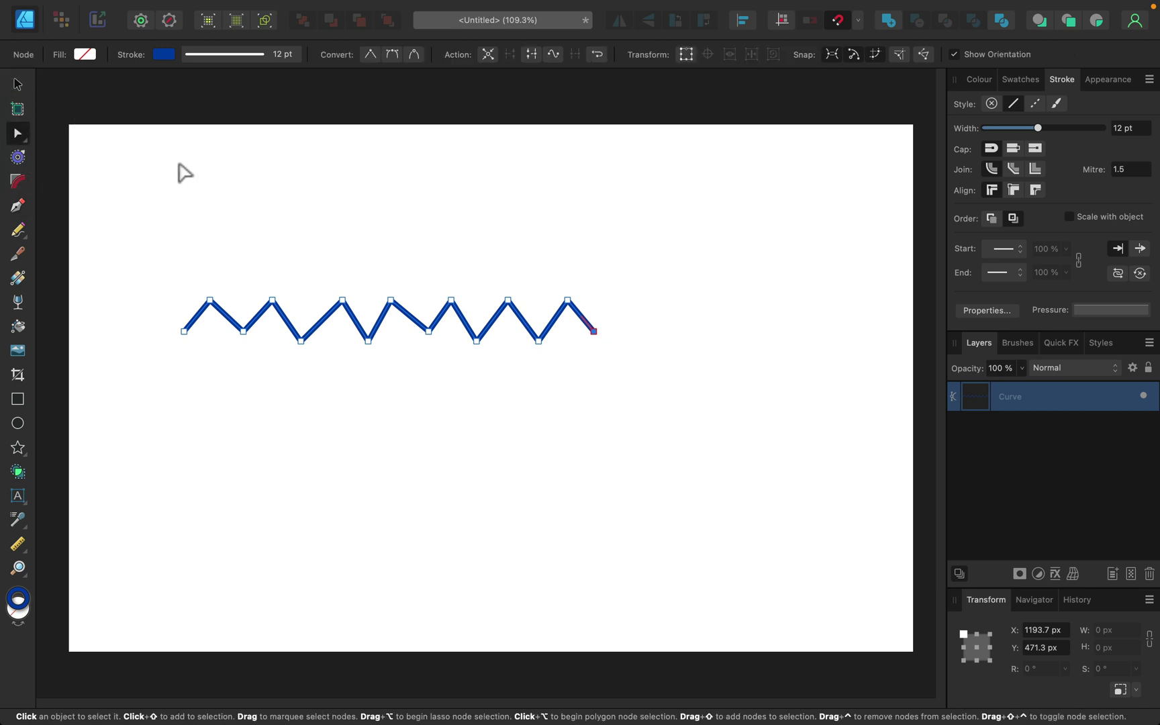
{"action": "key", "text": "super+equal"}
{"action": "left_click_drag", "start_coordinate": [201, 254], "coordinate": [332, 254]}
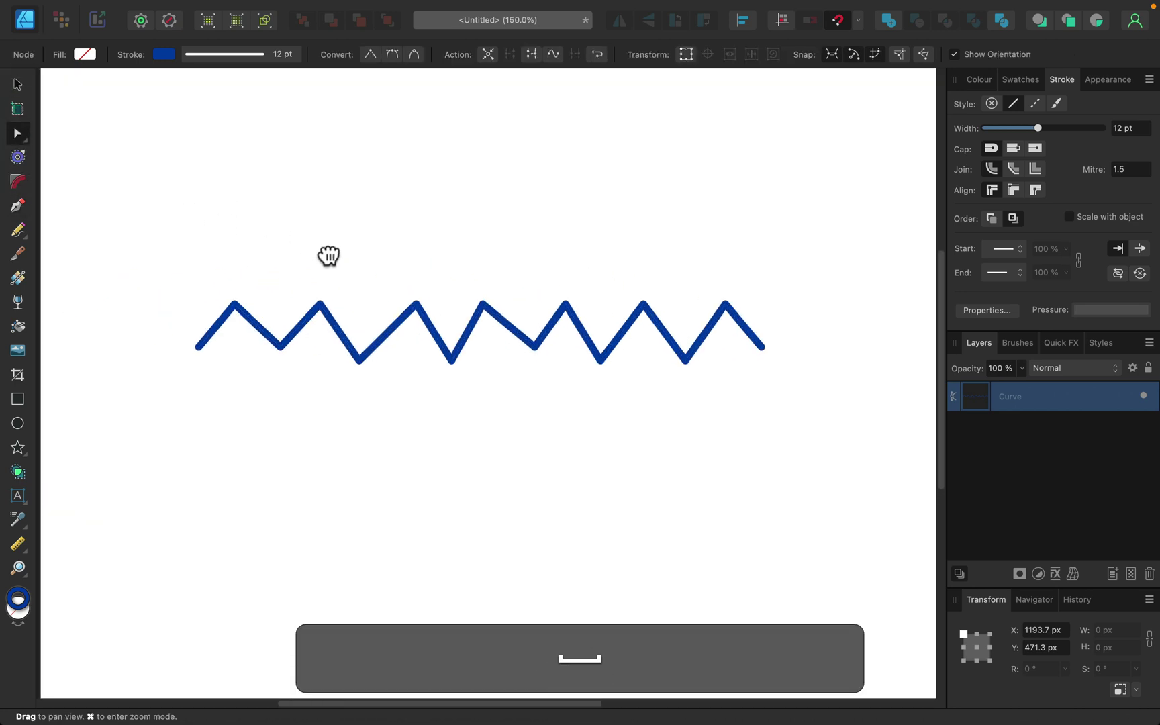
{"action": "left_click_drag", "start_coordinate": [194, 251], "coordinate": [900, 438]}
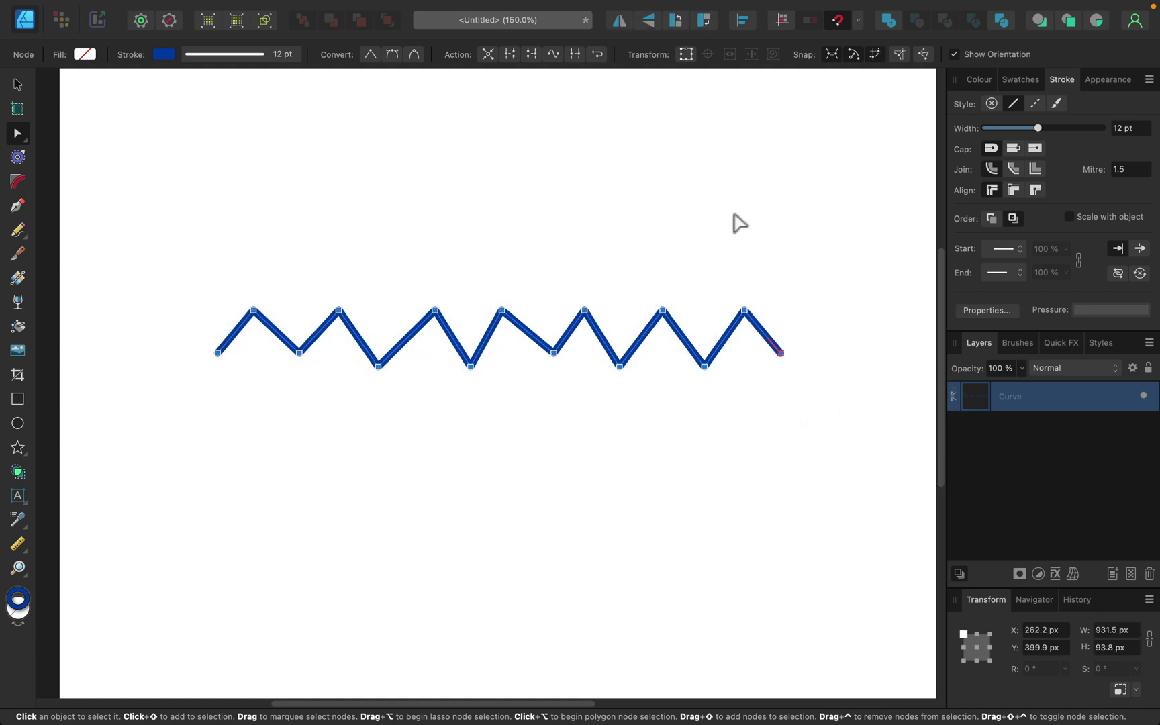
{"action": "left_click", "coordinate": [741, 18]}
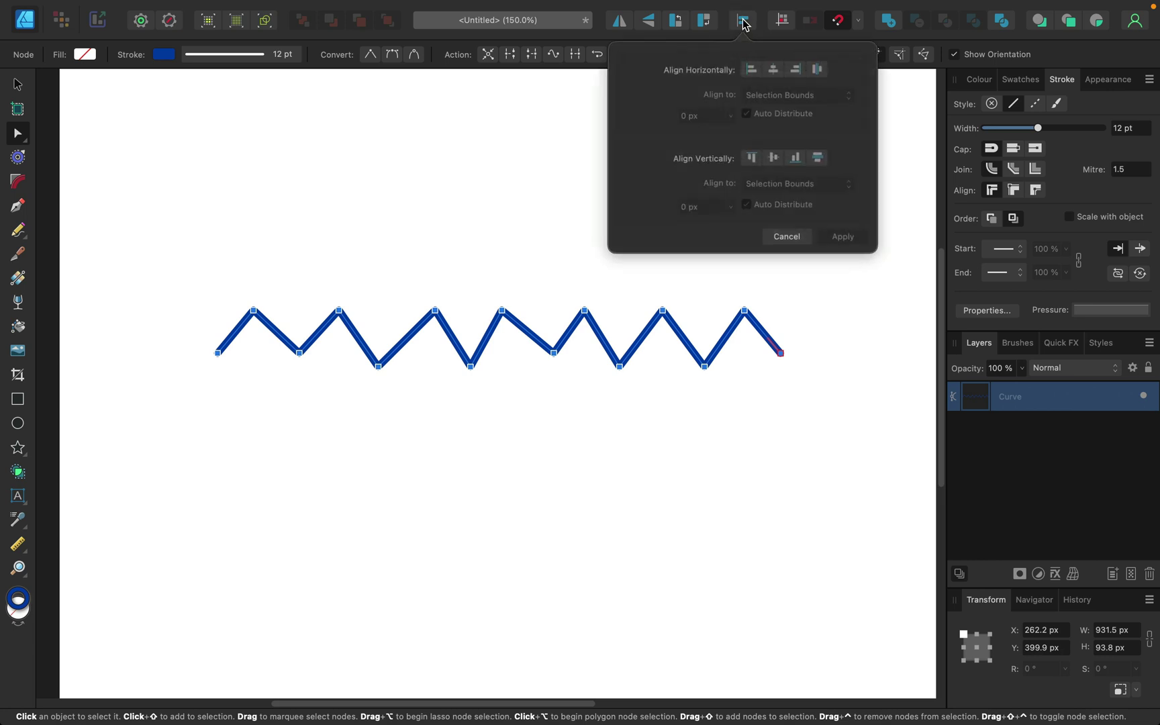
{"action": "left_click", "coordinate": [815, 65]}
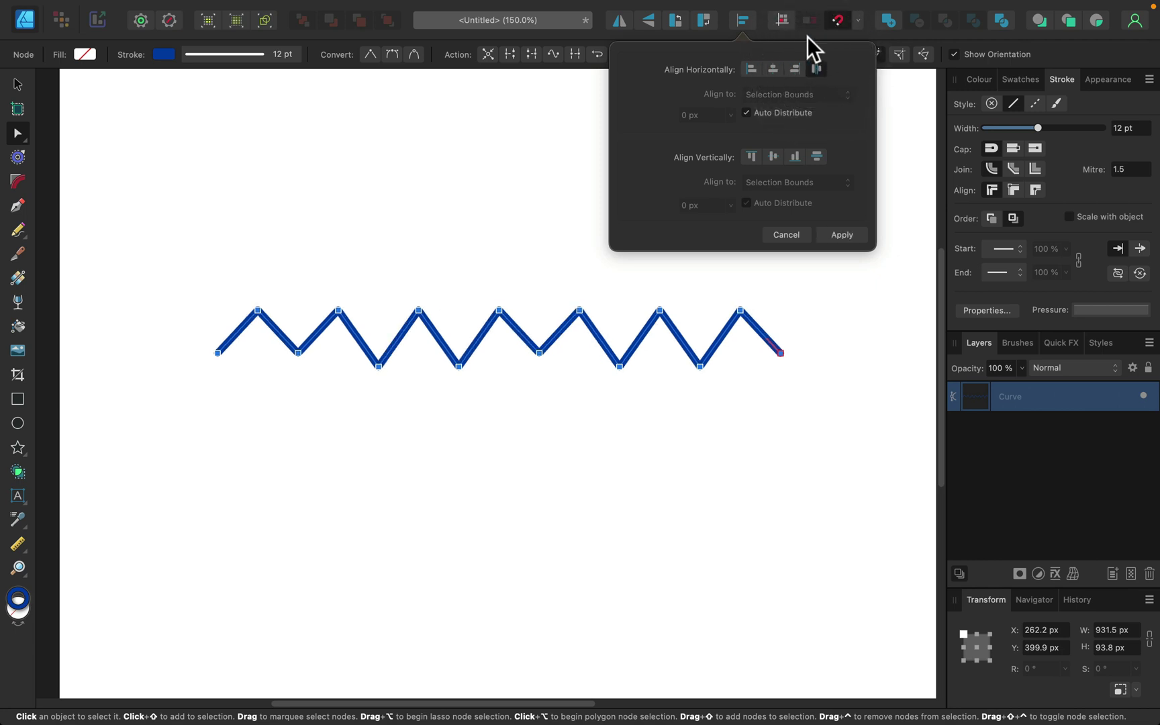
{"action": "left_click", "coordinate": [767, 37]}
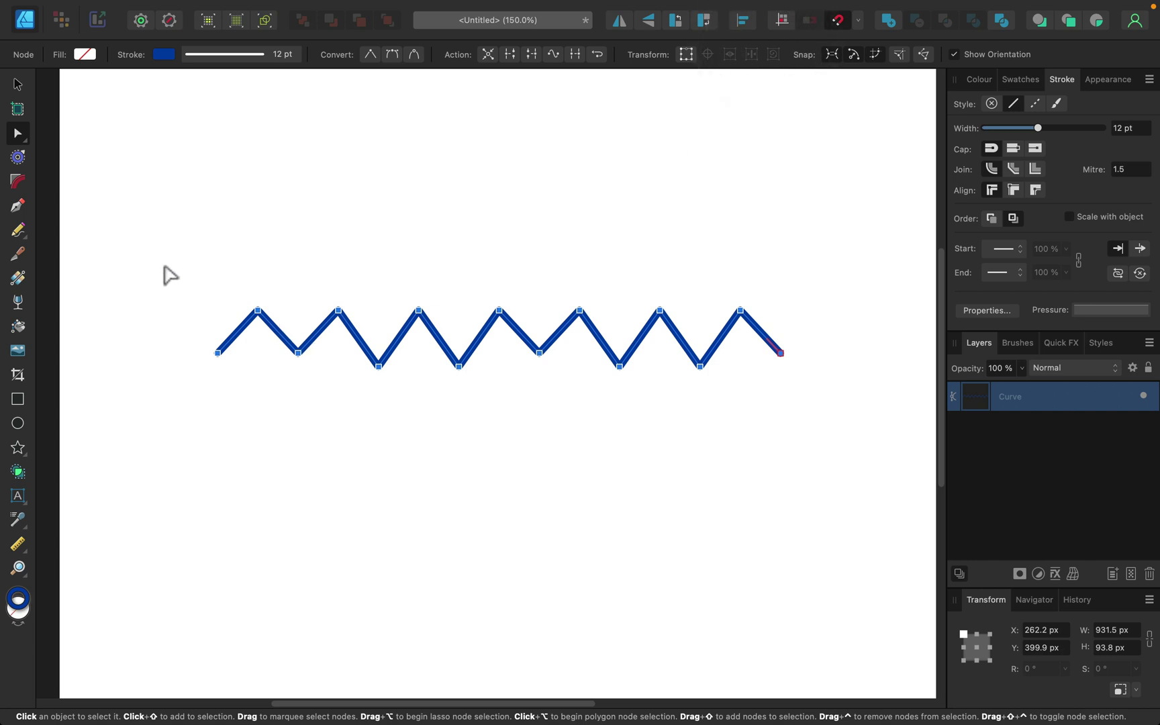
Step: Align the zigzag's peaks to one height with Align Middle
{"action": "mouse_move", "coordinate": [166, 264]}
{"action": "left_mouse_down"}
{"action": "mouse_move", "coordinate": [444, 317]}
{"action": "mouse_move", "coordinate": [821, 334]}
{"action": "left_mouse_up"}
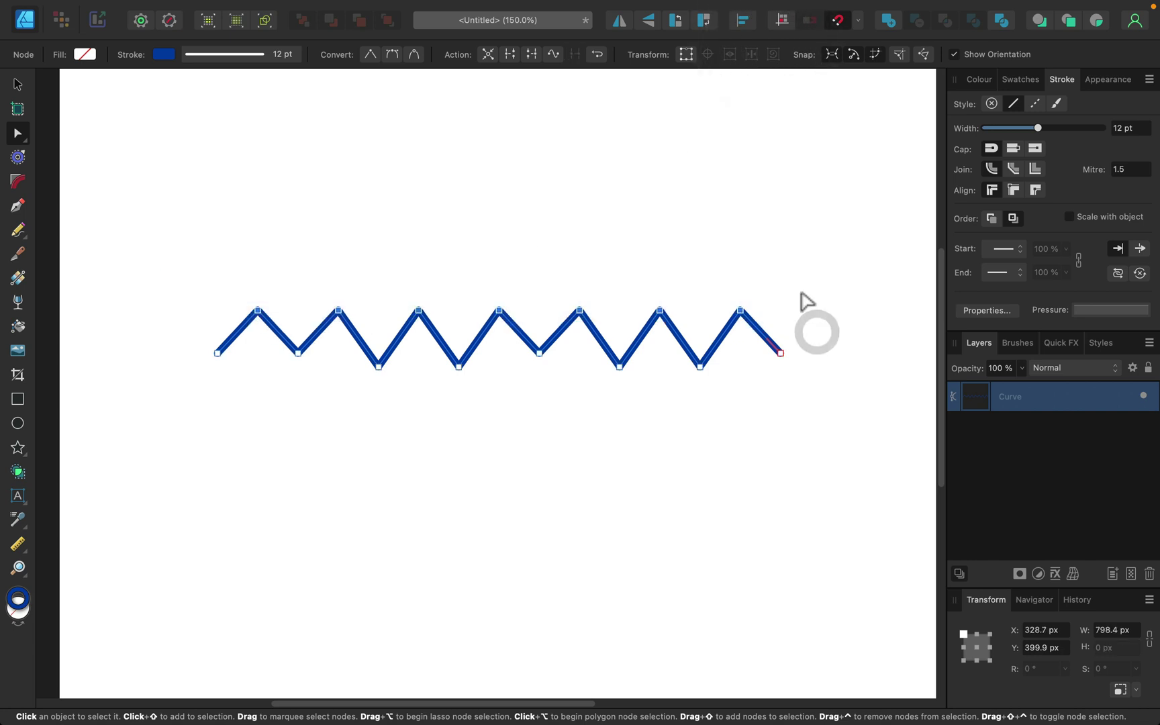
{"action": "left_click", "coordinate": [743, 21]}
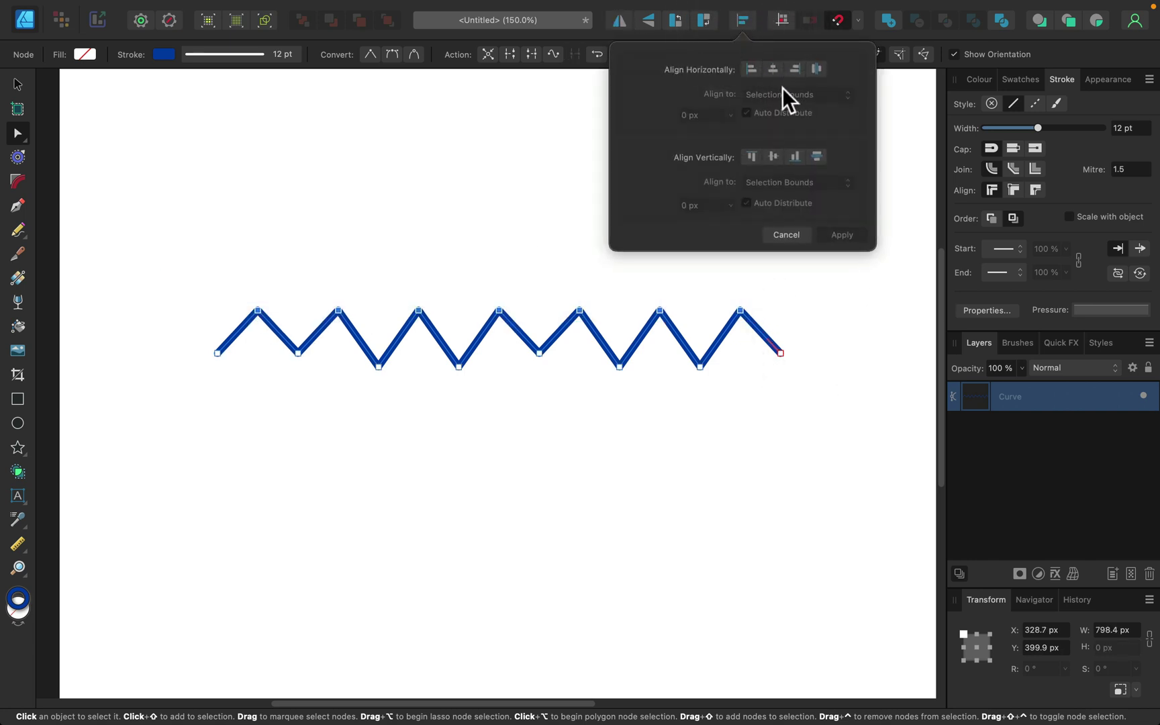
{"action": "left_click", "coordinate": [773, 158]}
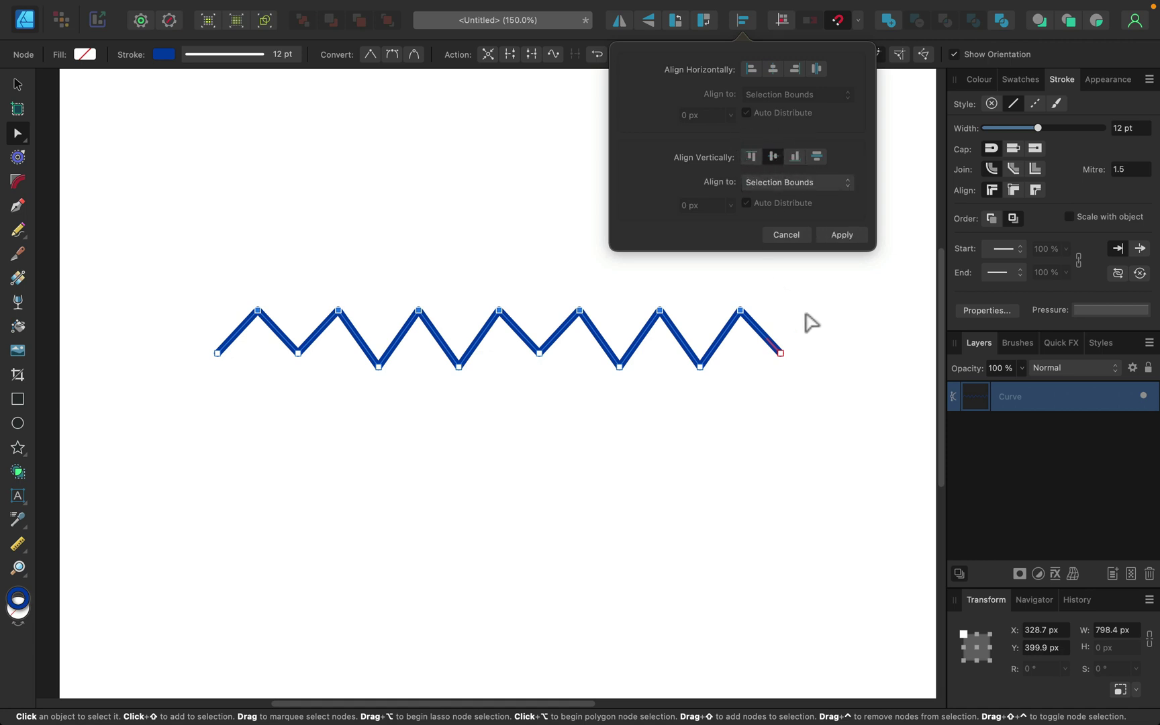
{"action": "left_click", "coordinate": [176, 340]}
{"action": "left_click_drag", "start_coordinate": [175, 339], "coordinate": [441, 375]}
{"action": "left_click", "coordinate": [405, 353]}
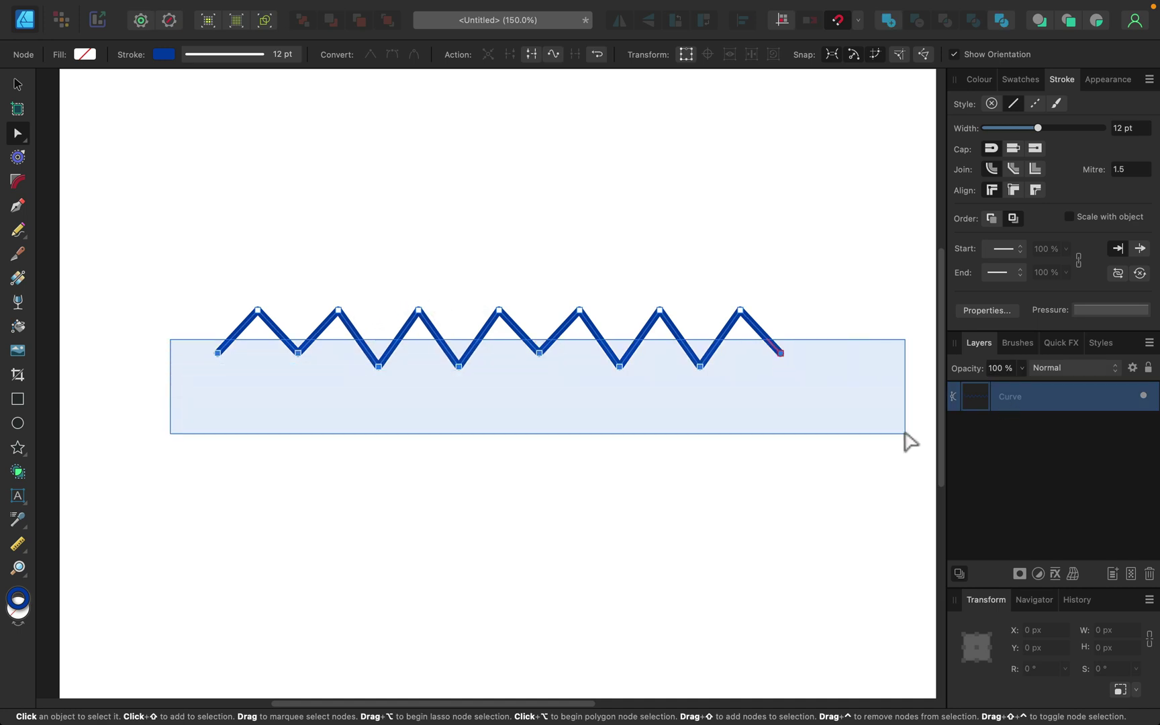
Step: Align the valleys and end points to one height, then deselect
{"action": "left_click_drag", "start_coordinate": [169, 339], "coordinate": [907, 442]}
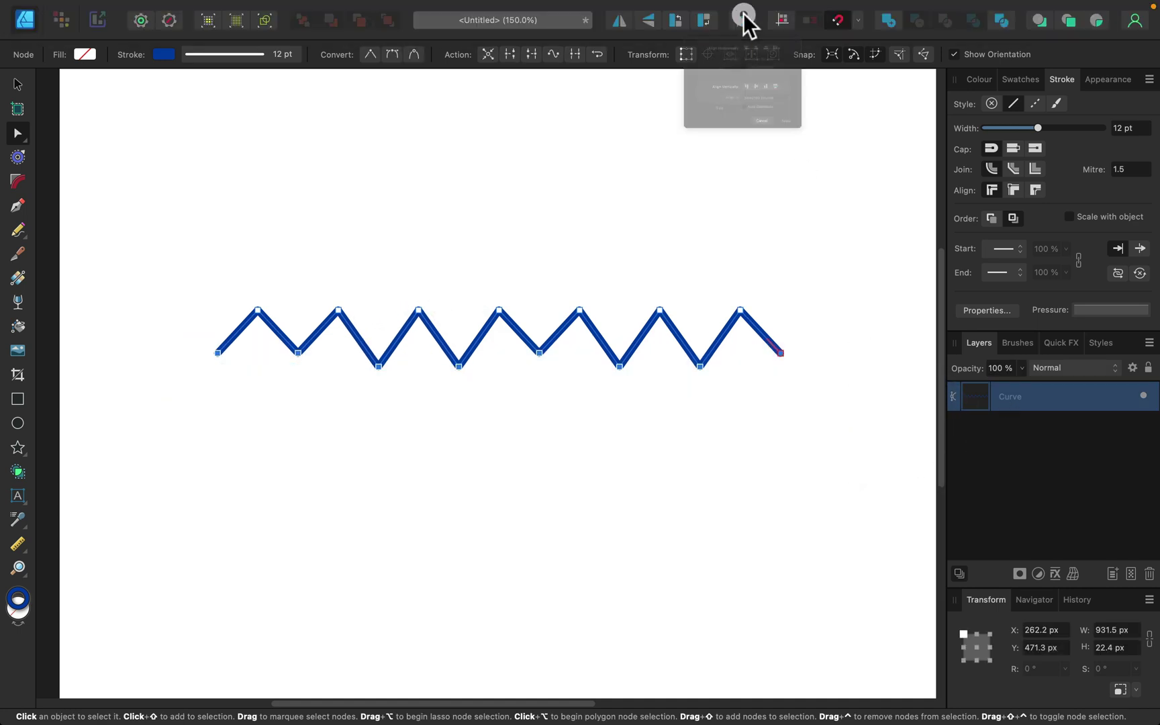
{"action": "left_click", "coordinate": [741, 20]}
{"action": "left_click", "coordinate": [774, 156]}
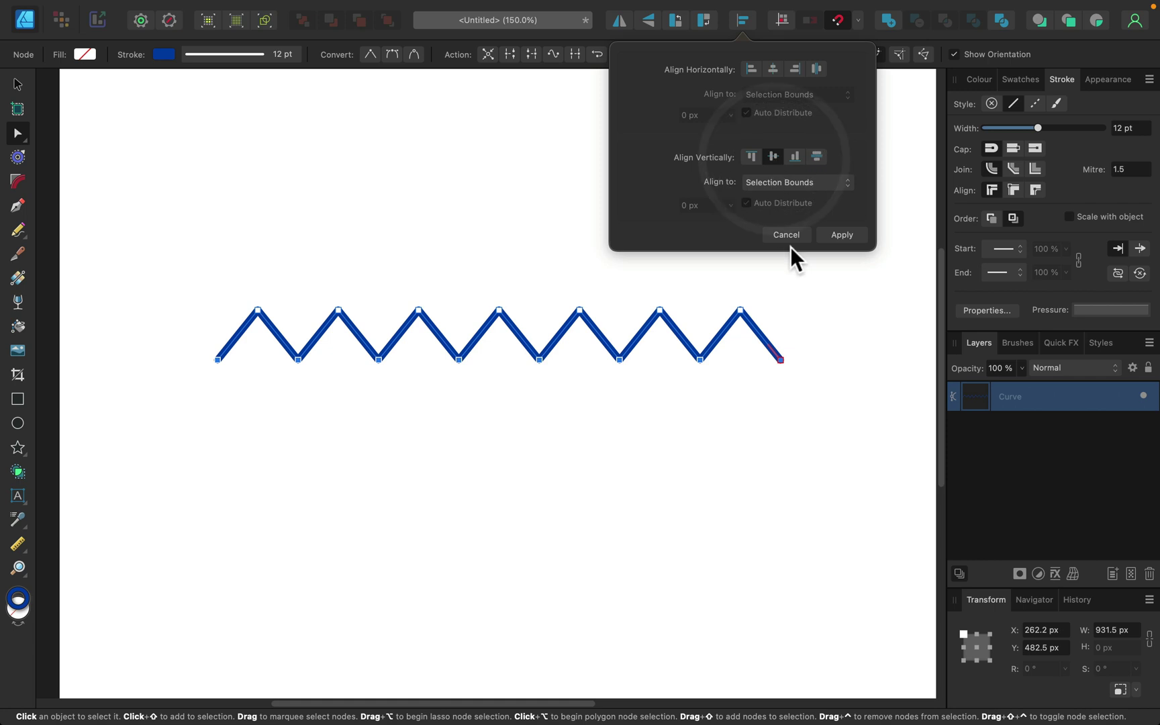
{"action": "left_click", "coordinate": [858, 314]}
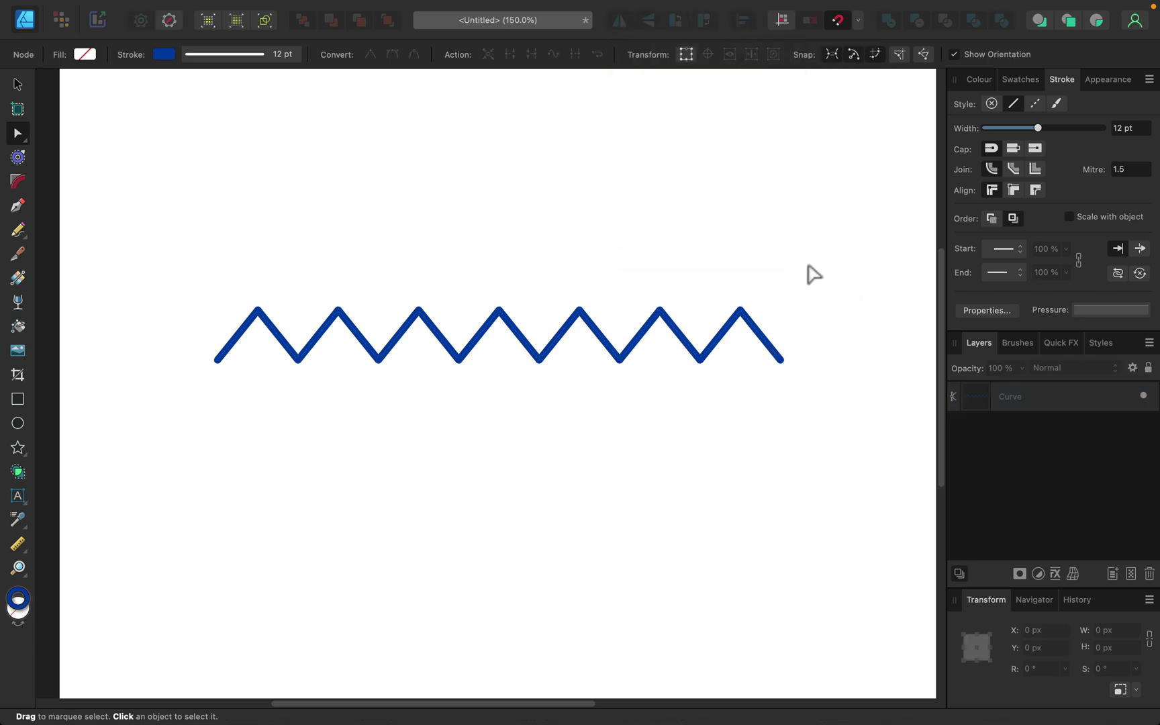
Step: Round every zigzag corner to about 21 px with the Corner tool, then deselect
{"action": "left_click", "coordinate": [17, 181]}
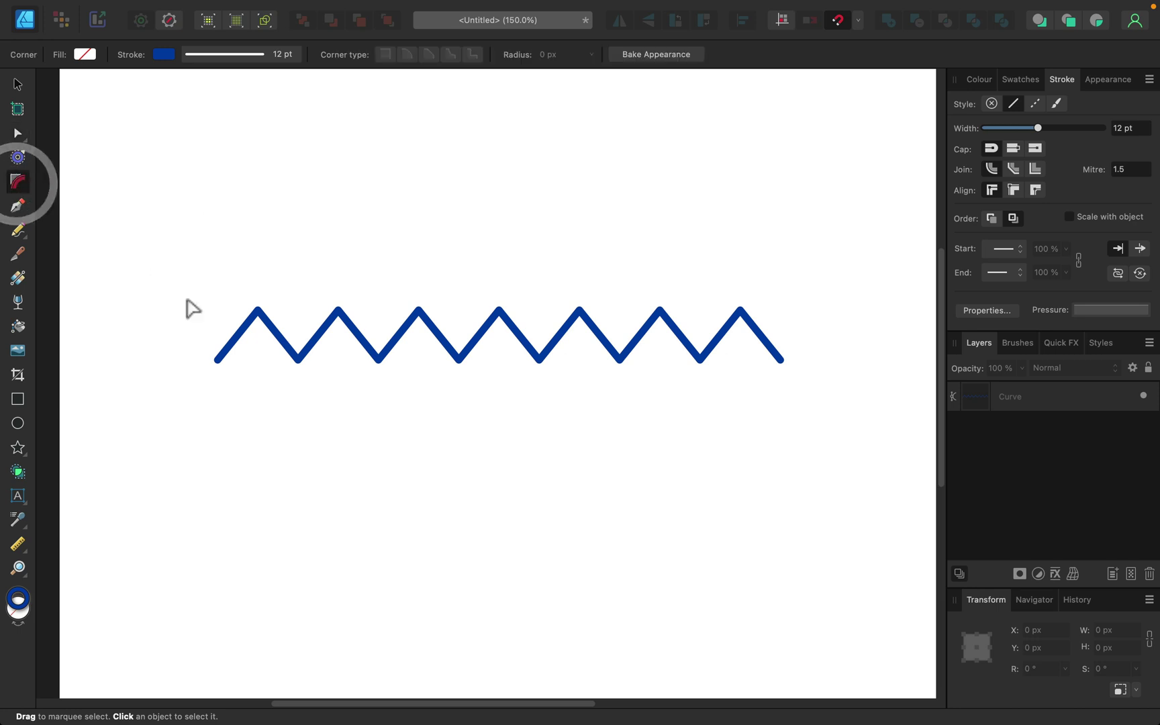
{"action": "left_click", "coordinate": [274, 332]}
{"action": "mouse_move", "coordinate": [181, 259]}
{"action": "left_mouse_down"}
{"action": "mouse_move", "coordinate": [786, 414]}
{"action": "mouse_move", "coordinate": [752, 402]}
{"action": "left_mouse_up"}
{"action": "left_click_drag", "start_coordinate": [746, 326], "coordinate": [741, 372]}
{"action": "left_click", "coordinate": [734, 445]}
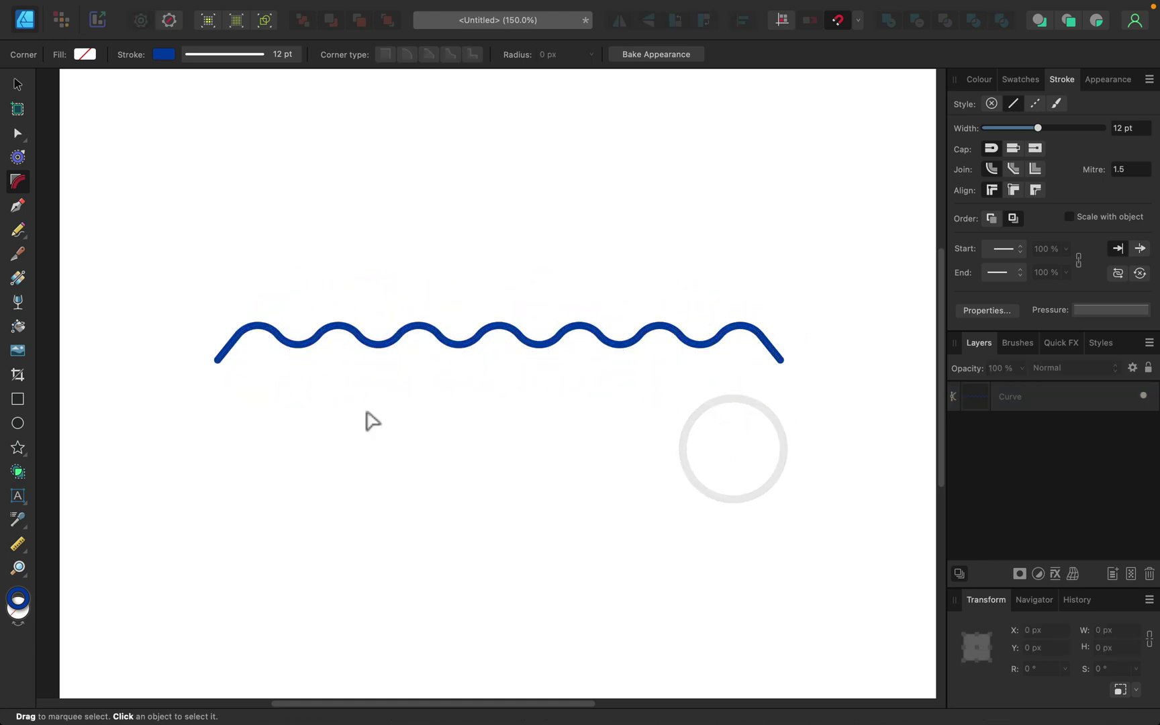